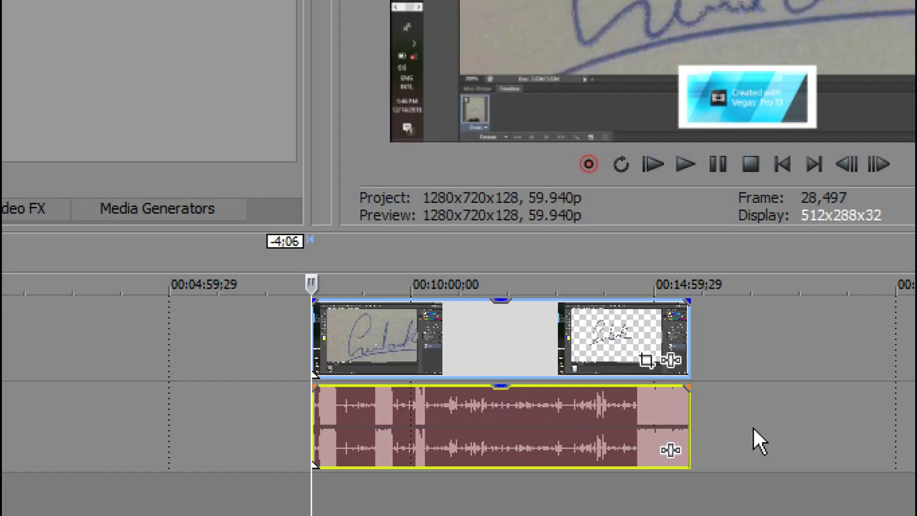
- Move the linked video and audio clip earlier on the timeline in two shifts of 25;10 and 34;17
scroll(625, 412, up, 3)
scroll(751, 439, down, 2)
scroll(751, 440, up, 5)
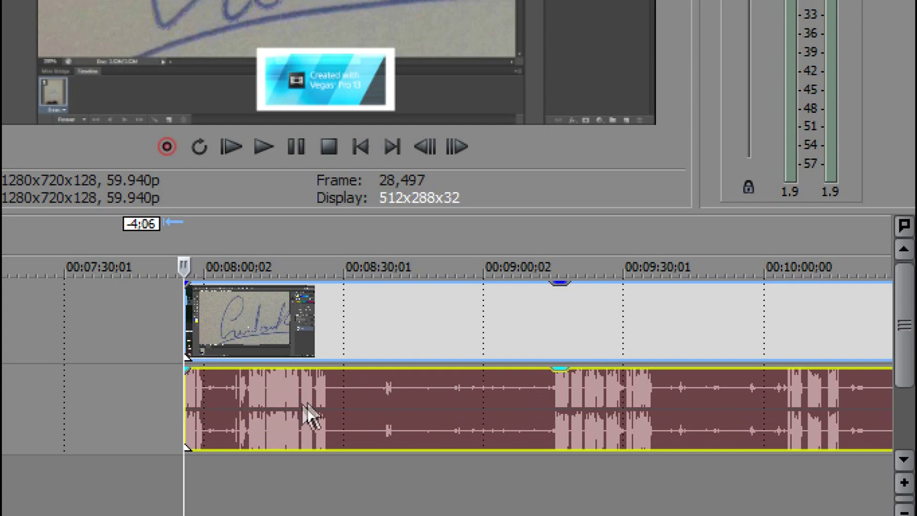
drag(399, 308, 282, 333)
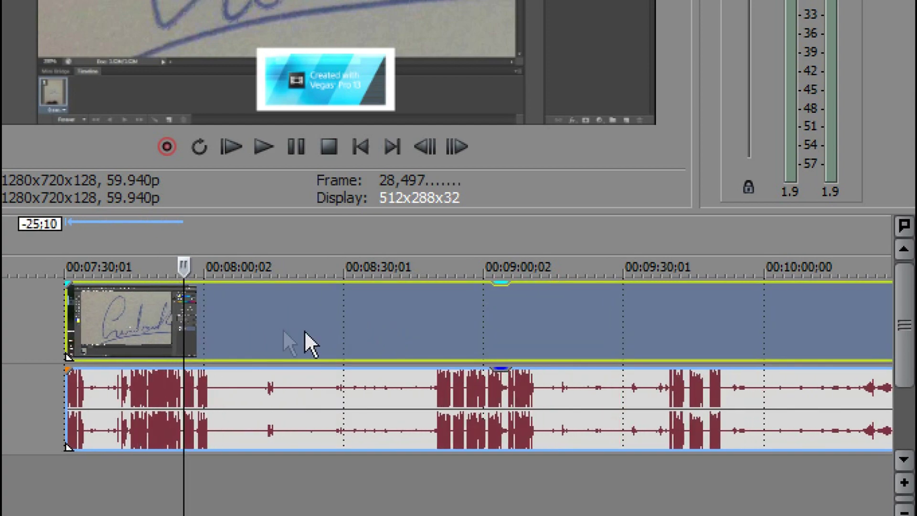
scroll(329, 372, down, 2)
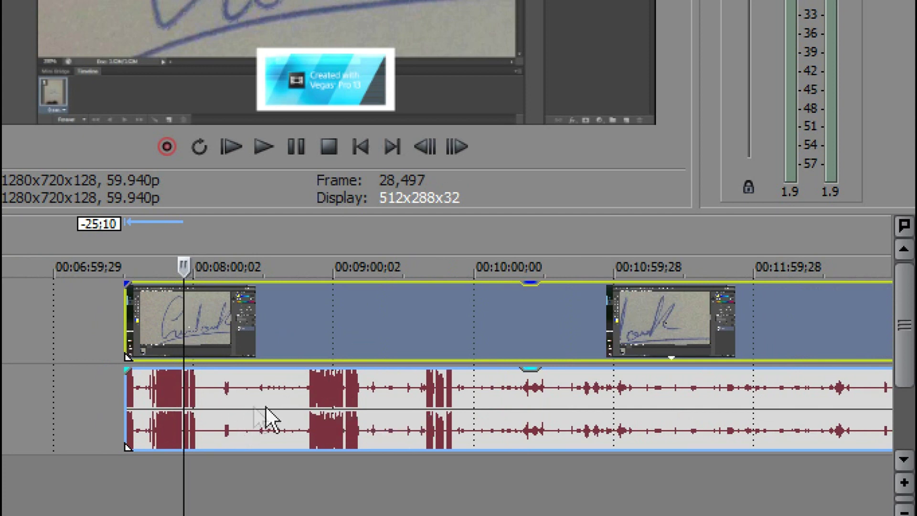
drag(420, 317, 323, 333)
scroll(319, 336, down, 3)
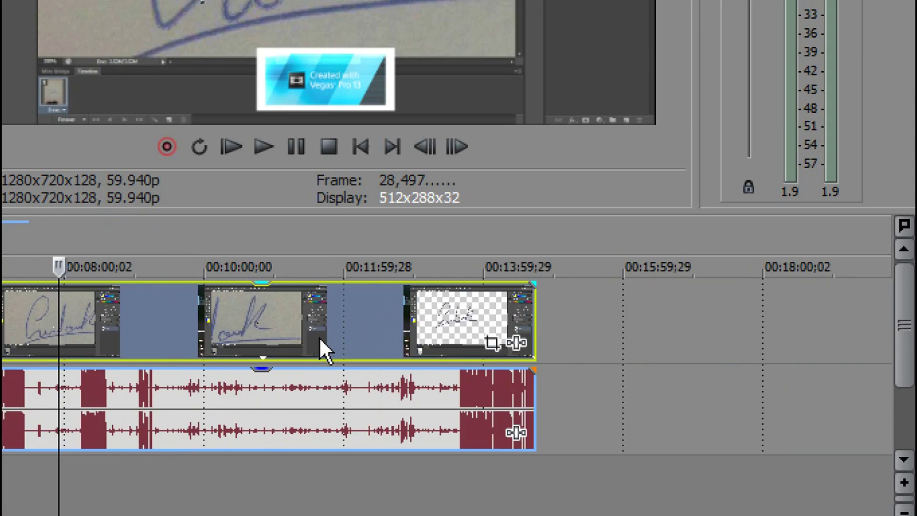
scroll(319, 339, up, 1)
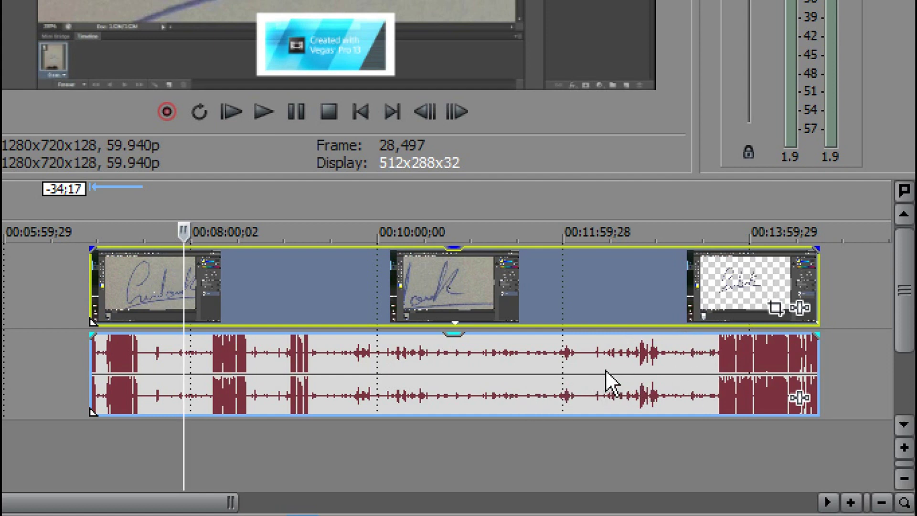
- Split the linked clip at frame 26,755, right after the first loud speech section in the audio
scroll(352, 370, up, 2)
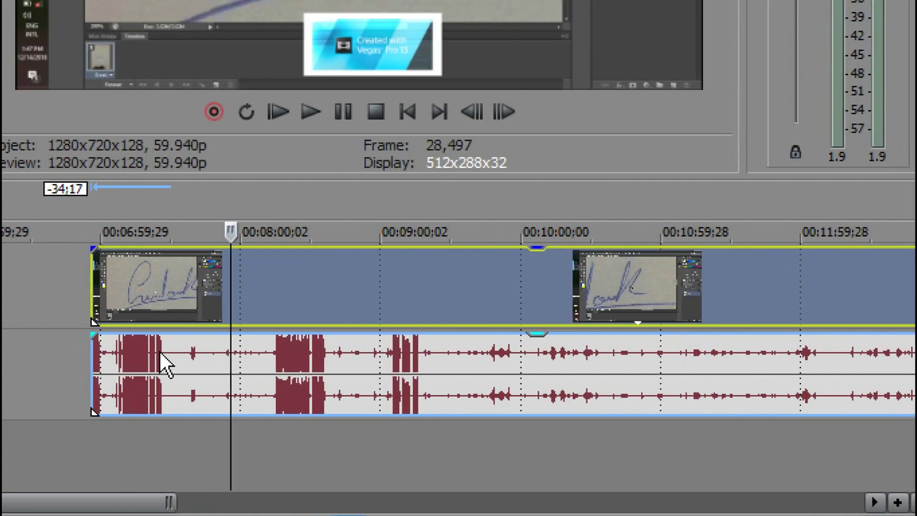
click(166, 358)
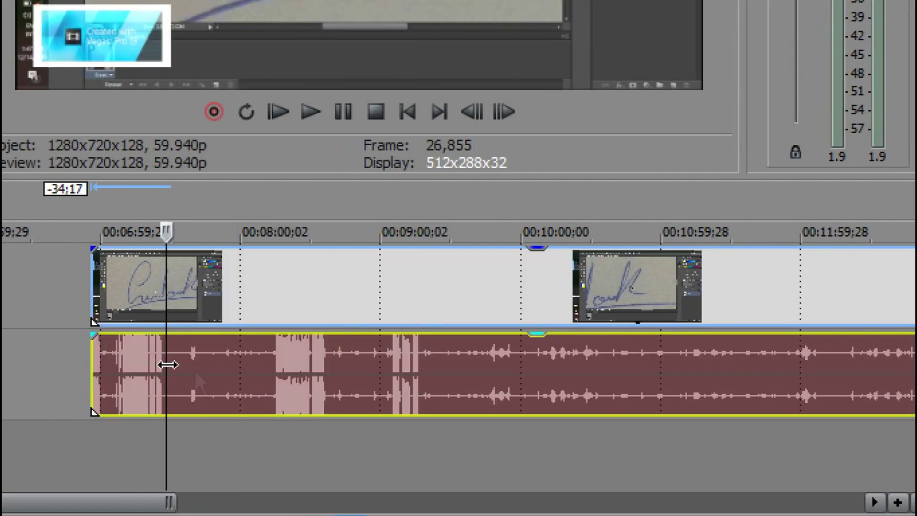
scroll(168, 367, up, 5)
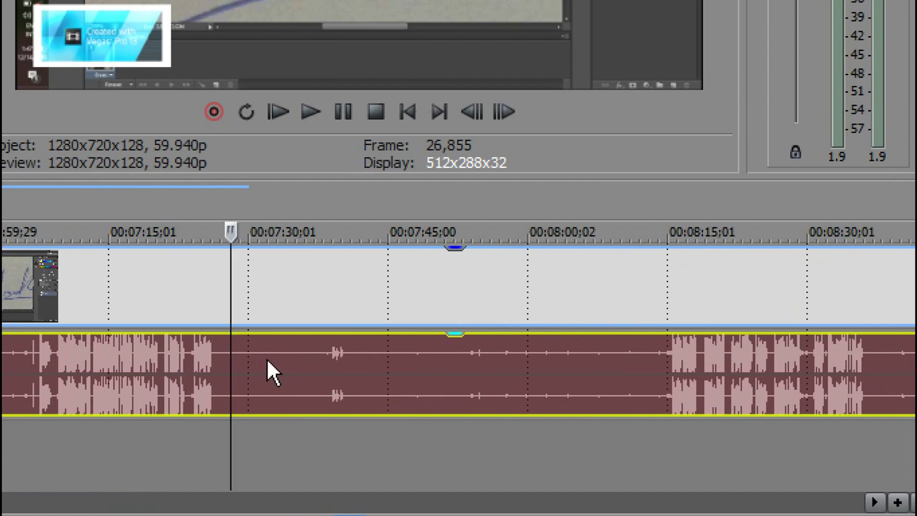
scroll(267, 368, down, 2)
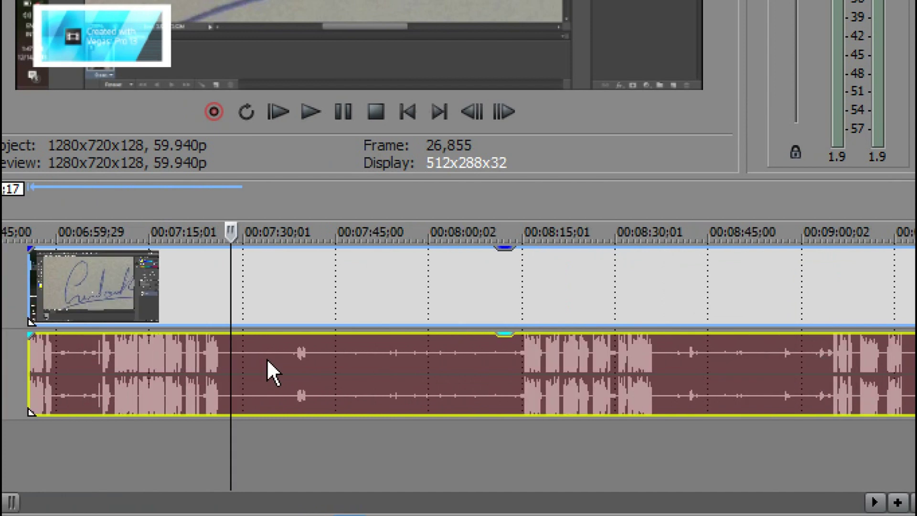
click(225, 360)
scroll(230, 387, up, 2)
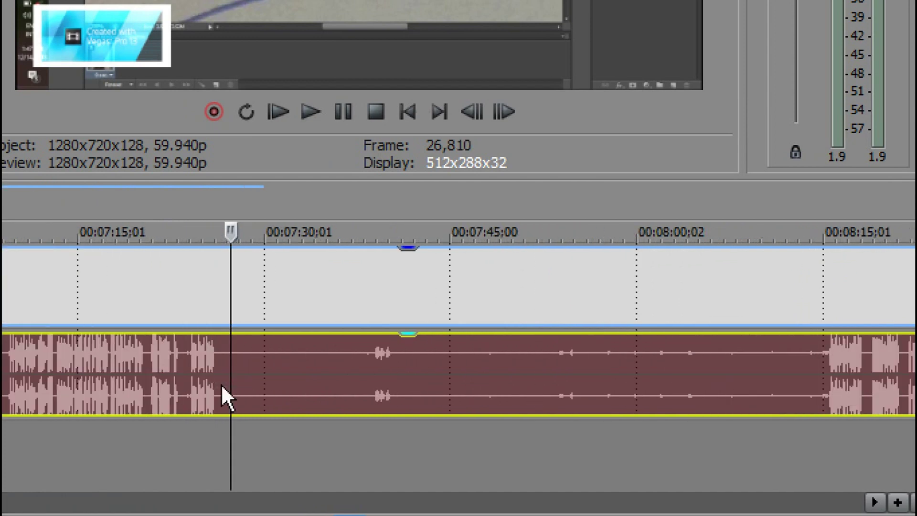
click(219, 353)
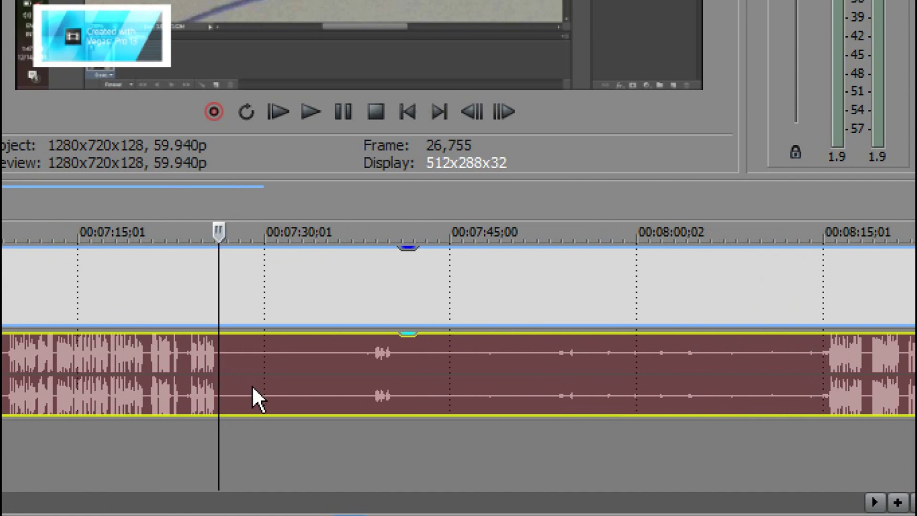
mouse_move(229, 342)
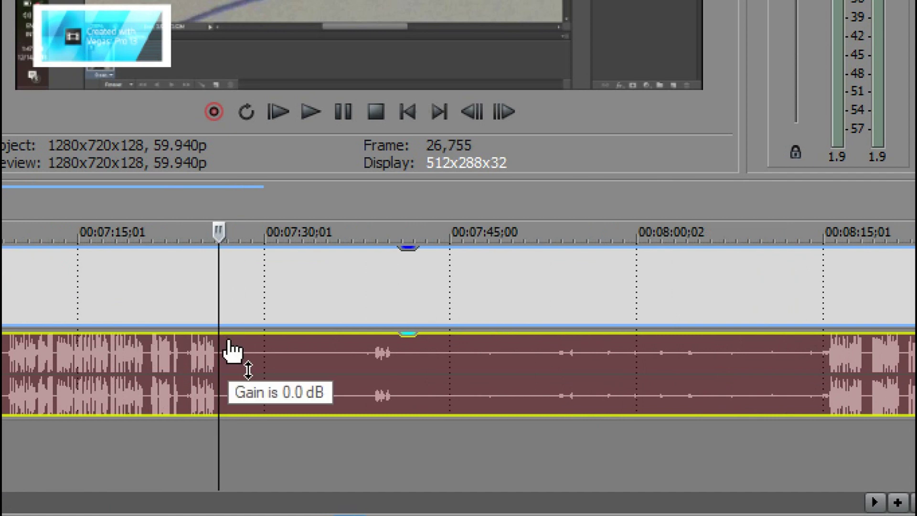
key(s)
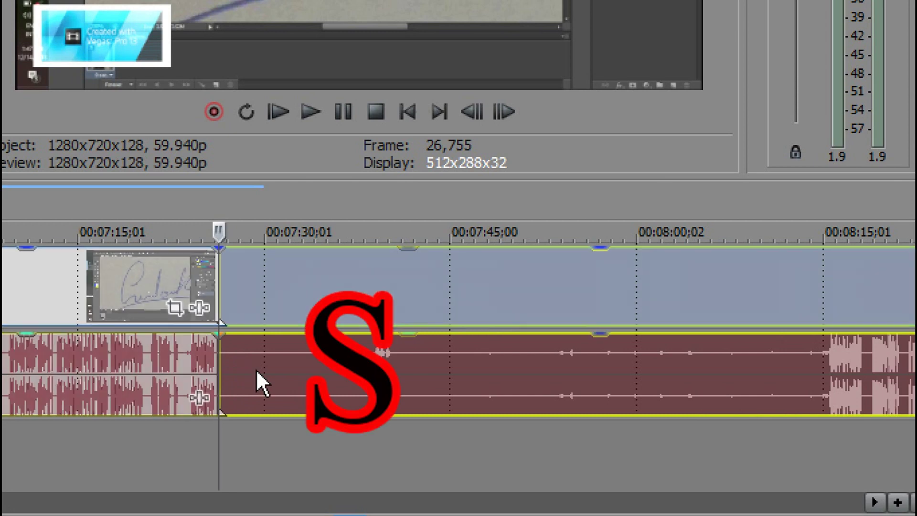
- Shift the part after the split 5;22 later and back, and undo these moves and the split
drag(377, 285, 450, 318)
drag(356, 289, 287, 290)
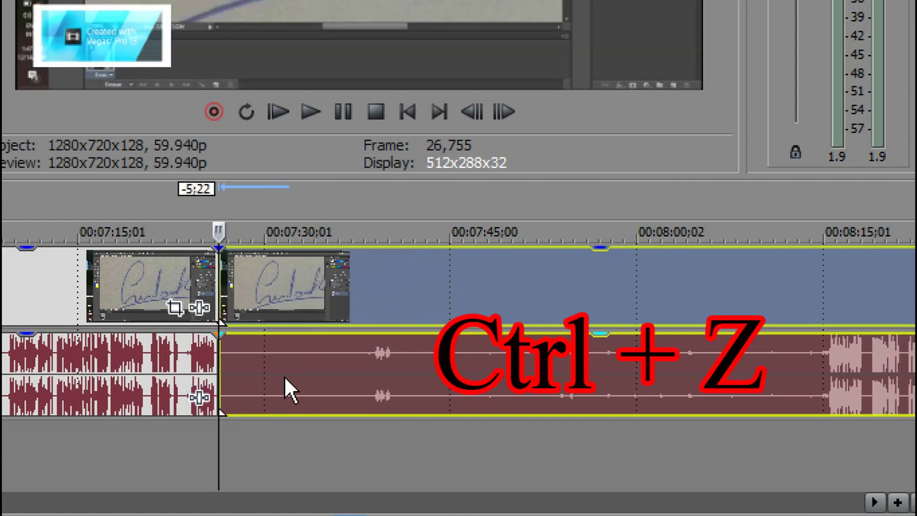
key(ctrl+z)
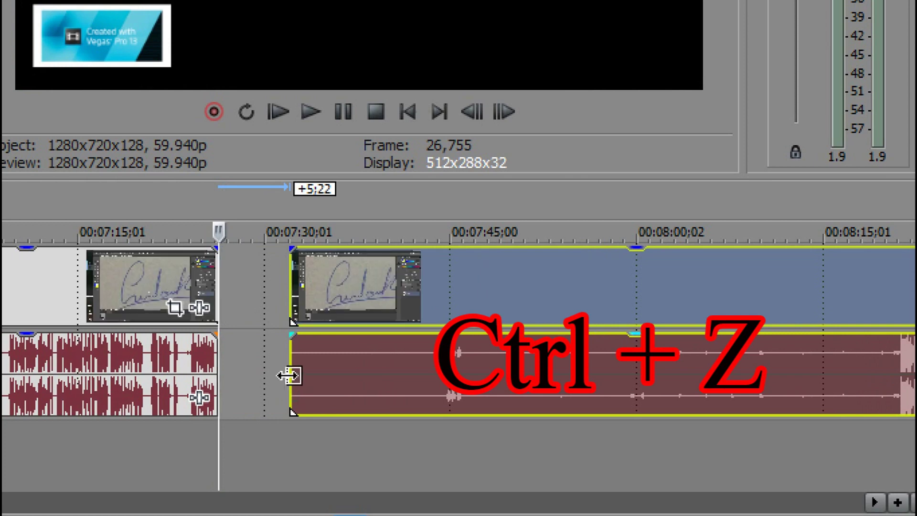
key(ctrl+z)
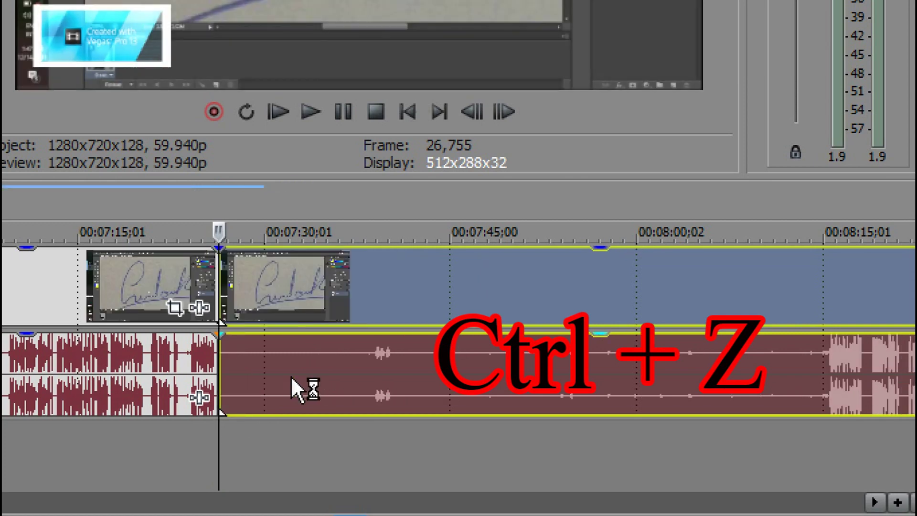
key(ctrl+z)
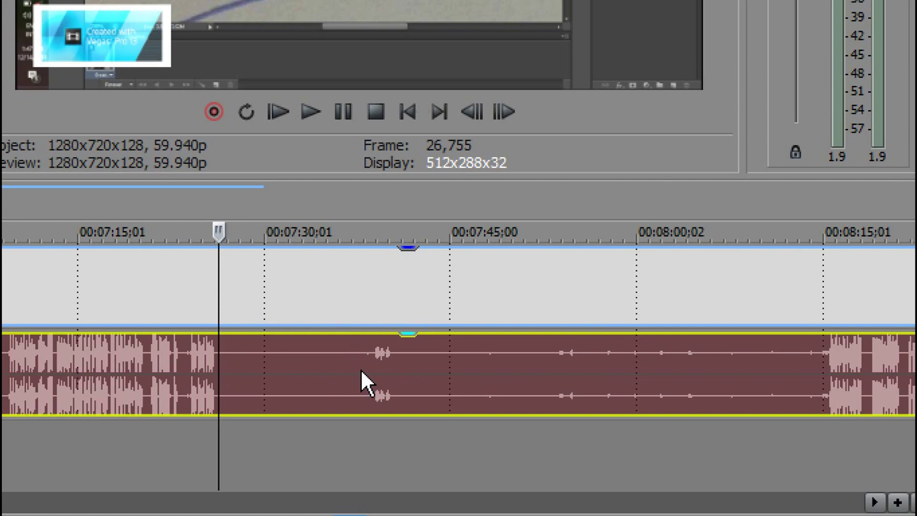
- Ungroup the clip's video and audio events and shift both 30;26 later, so they start at frame 26,755
scroll(360, 368, down, 5)
scroll(360, 368, right, 5)
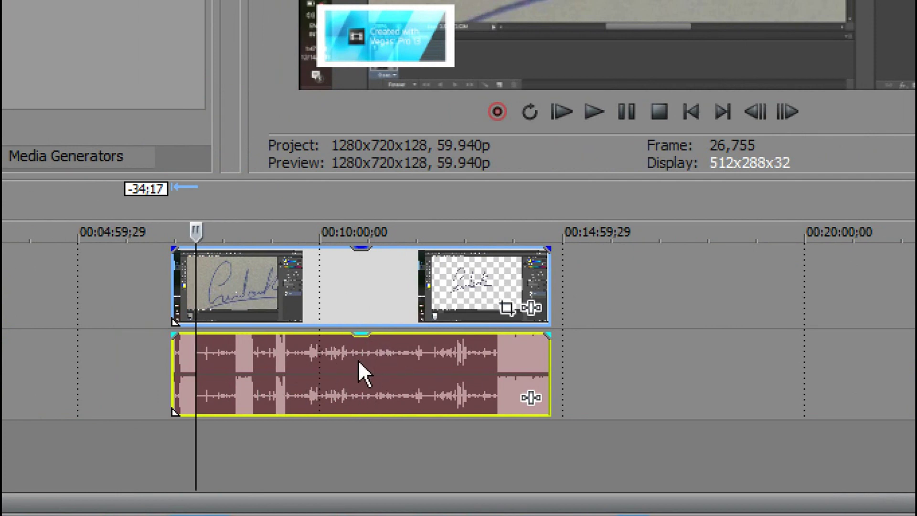
click(376, 283)
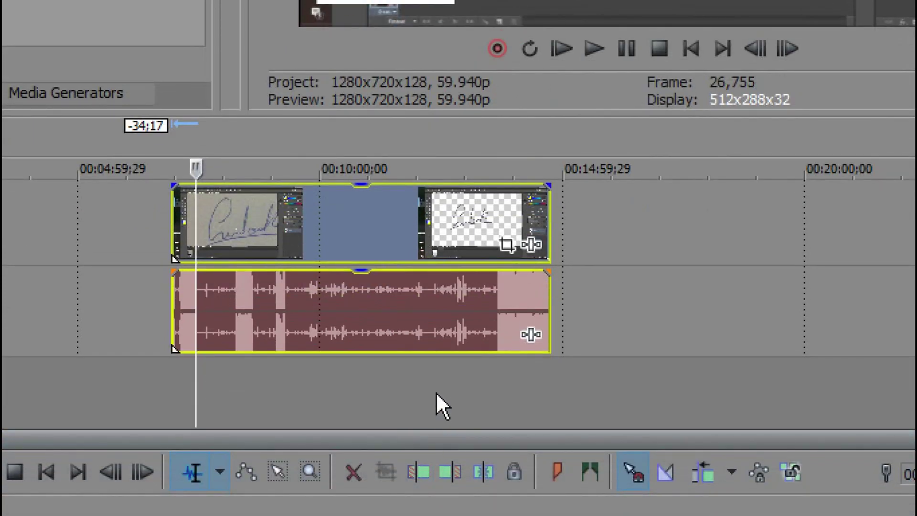
key(ctrl+u)
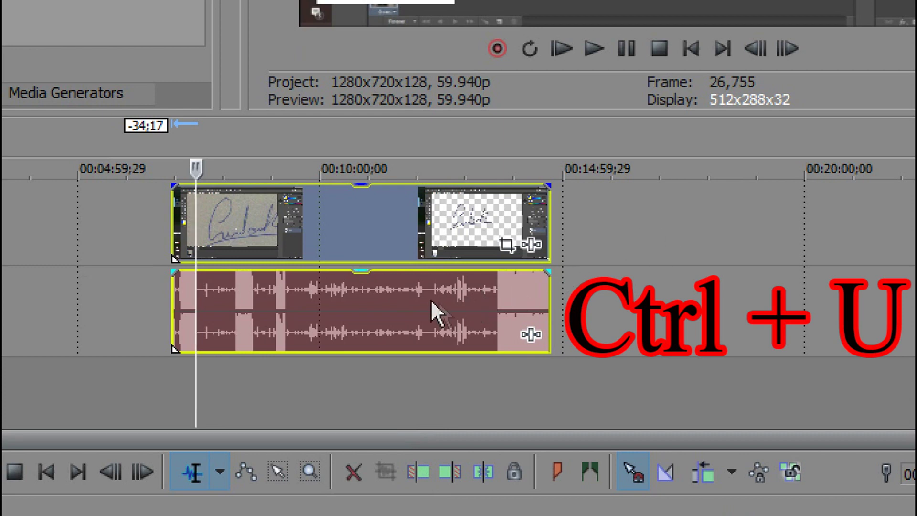
mouse_move(400, 206)
mouse_down()
mouse_move(435, 207)
mouse_move(414, 206)
mouse_up()
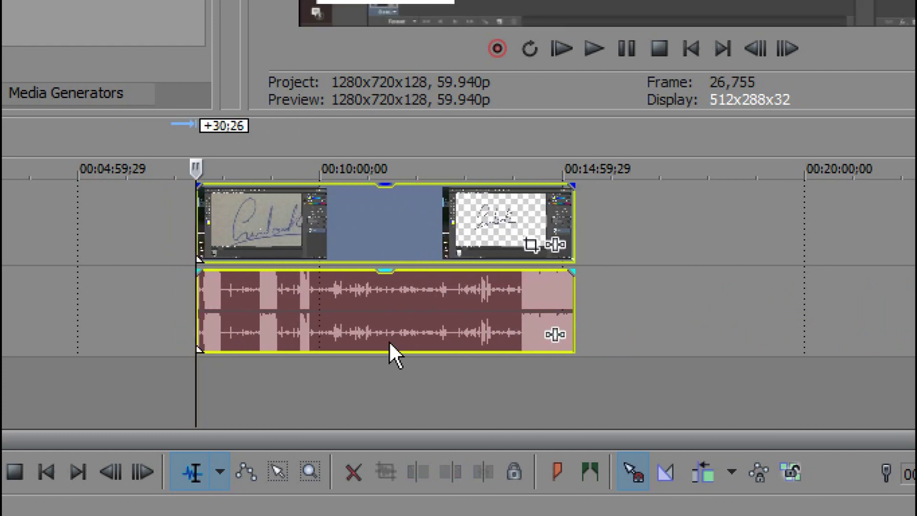
- Move the audio and video events independently, shifting the video 11;19 later, and realign the audio's start with the video's
click(381, 315)
click(441, 220)
click(389, 314)
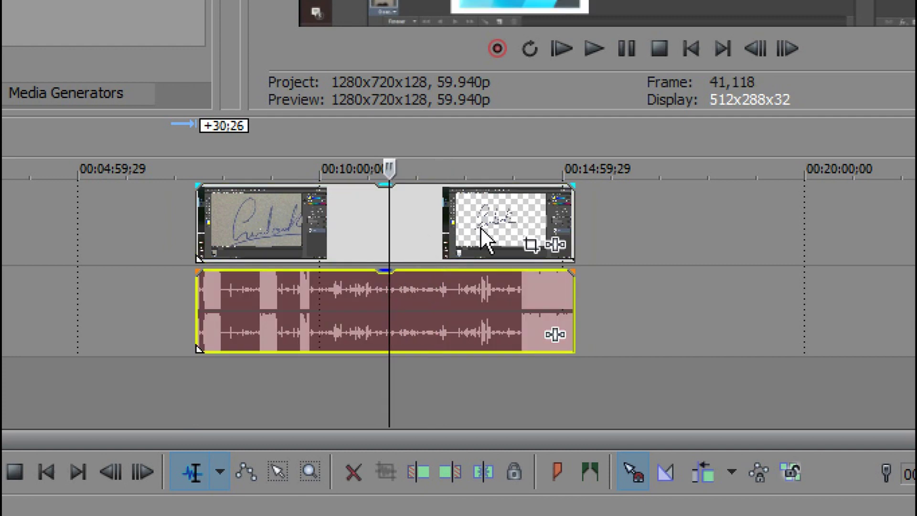
drag(433, 331, 177, 293)
key(ctrl+z)
mouse_move(426, 214)
mouse_down()
mouse_move(460, 211)
mouse_move(436, 208)
mouse_up()
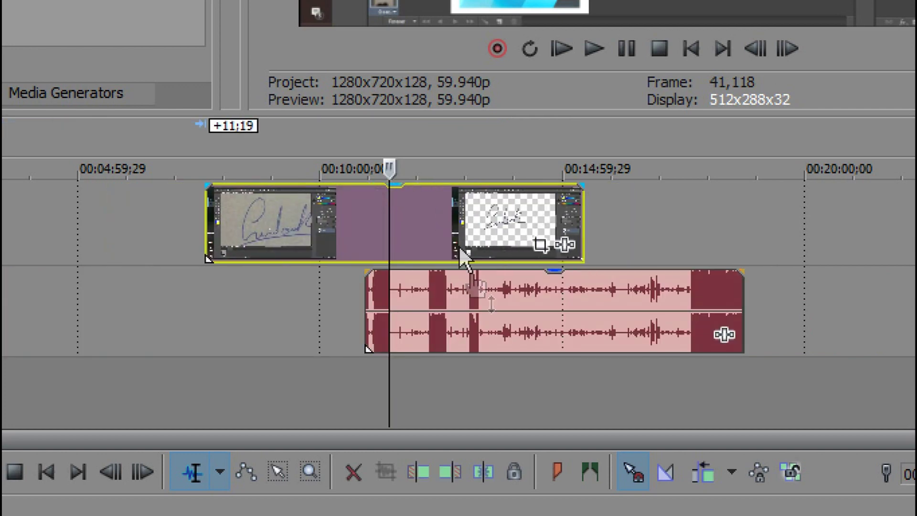
drag(491, 308, 334, 303)
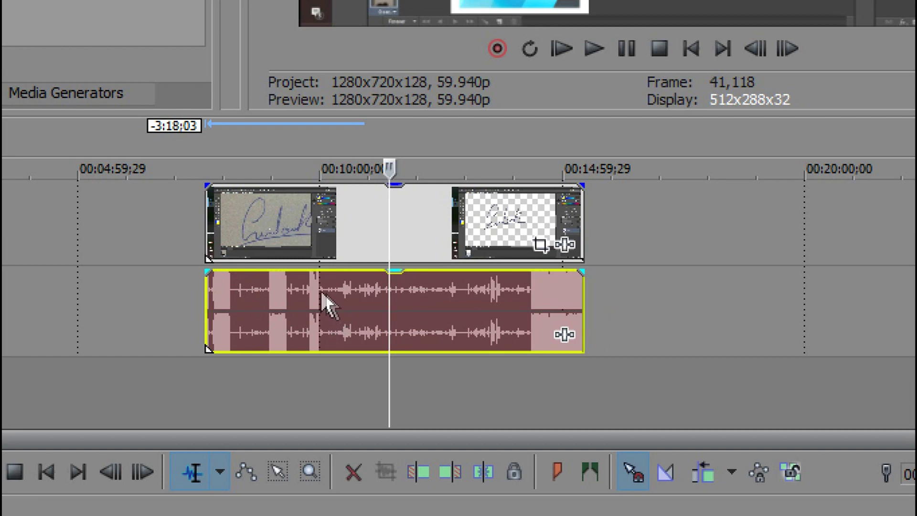
- Split only the audio event at 00:10:01;02, just after the third loud speech section
click(326, 304)
scroll(532, 317, up, 4)
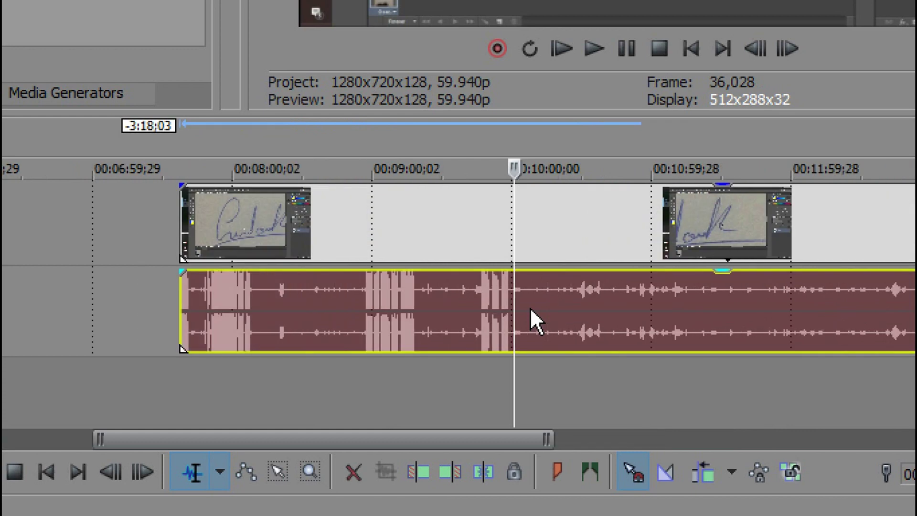
scroll(780, 352, down, 2)
scroll(779, 352, up, 4)
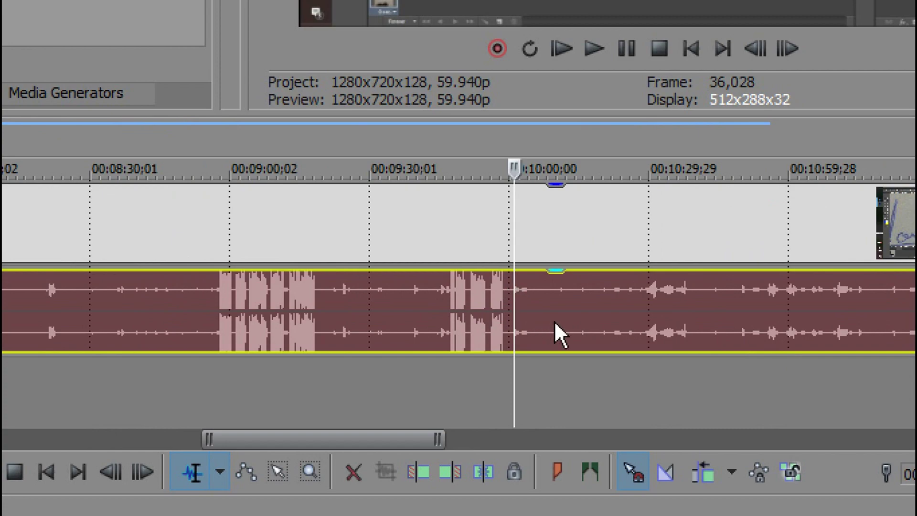
key(s)
scroll(577, 352, down, 4)
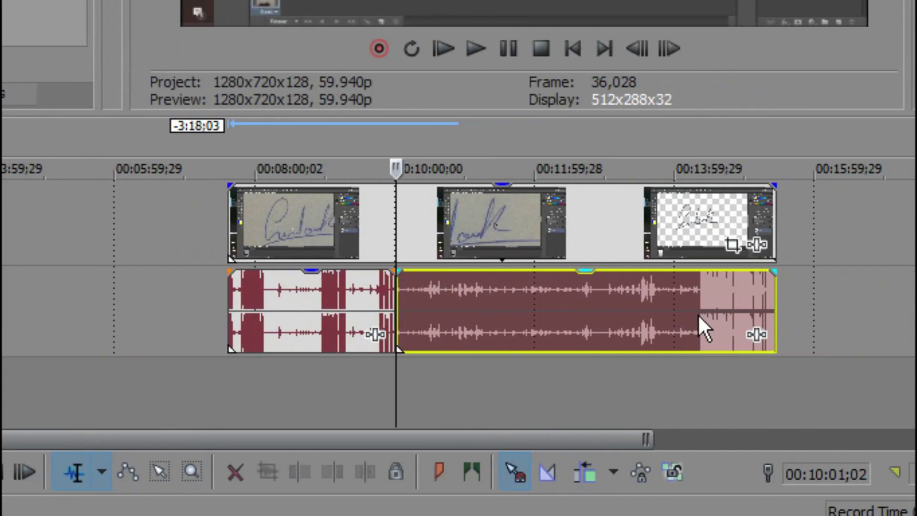
- Split the audio again at 00:14:21;05, where the final loud section starts
click(816, 314)
scroll(720, 319, up, 3)
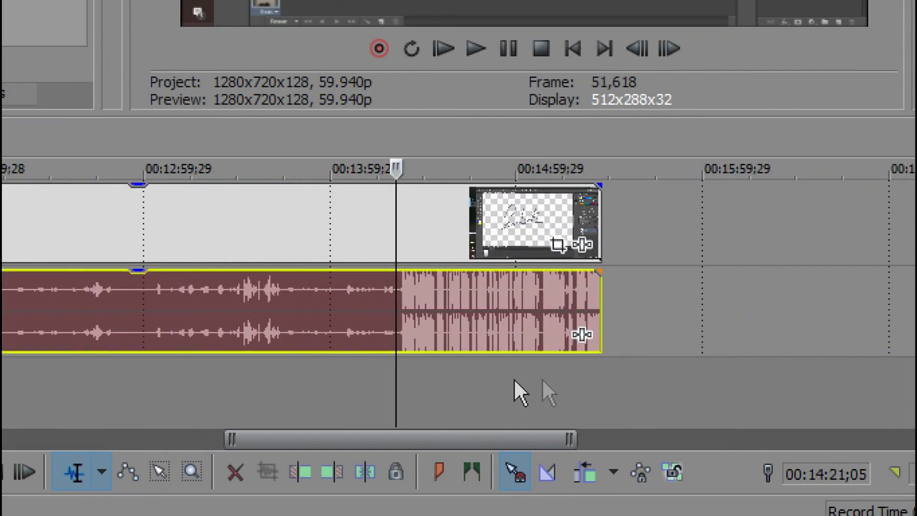
key(s)
scroll(448, 374, down, 4)
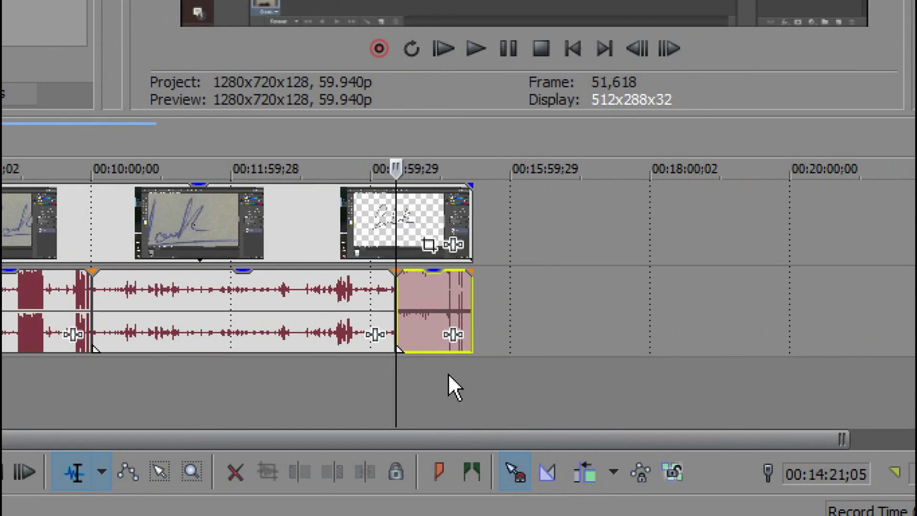
- Delete the quiet middle audio segment between the two splits, keeping the video in place
click(218, 321)
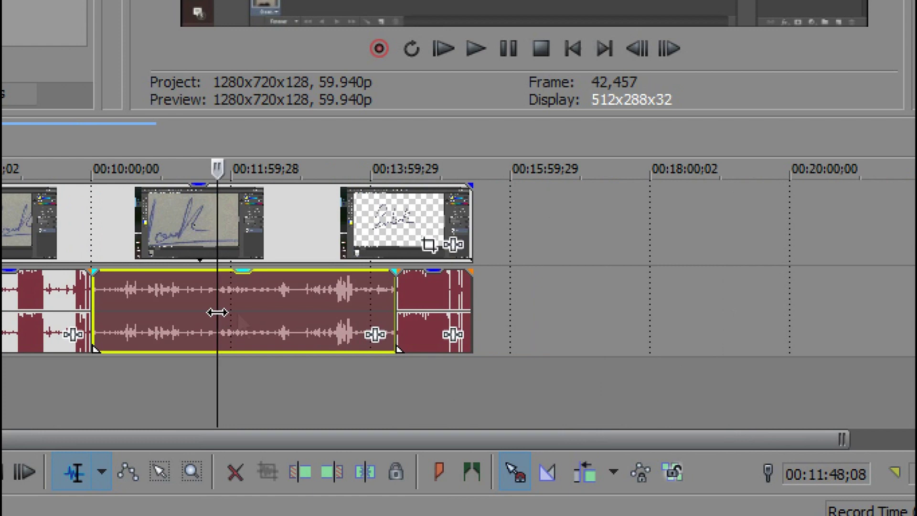
key(Delete)
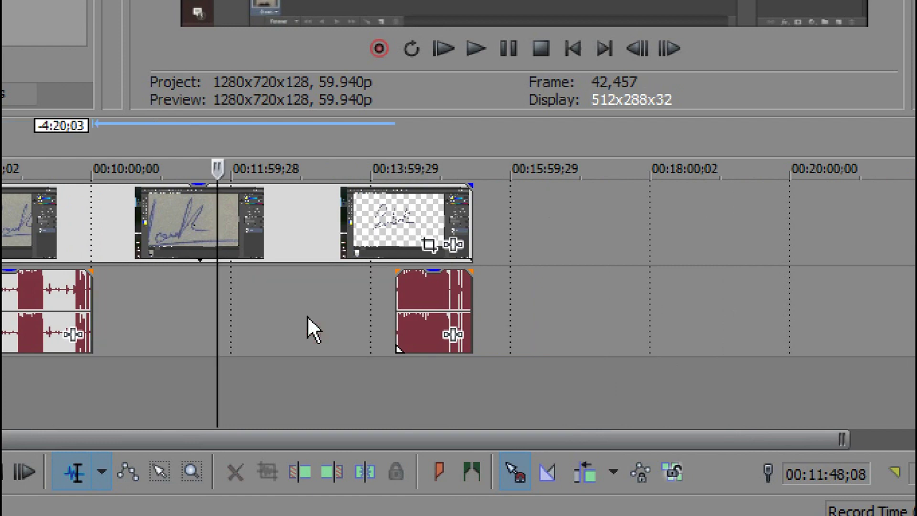
scroll(307, 318, down, 2)
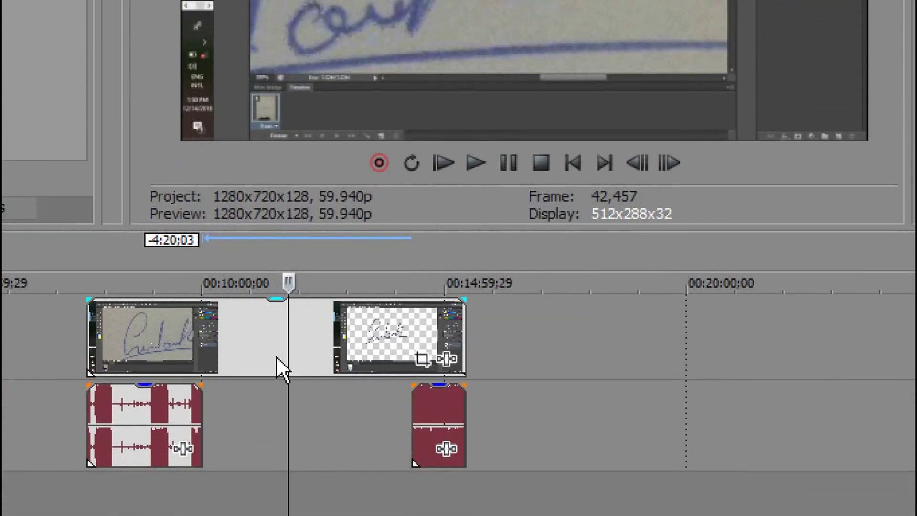
- Select the video event and check its preview at frames 39,421, 45,809 and 34,731
double_click(252, 337)
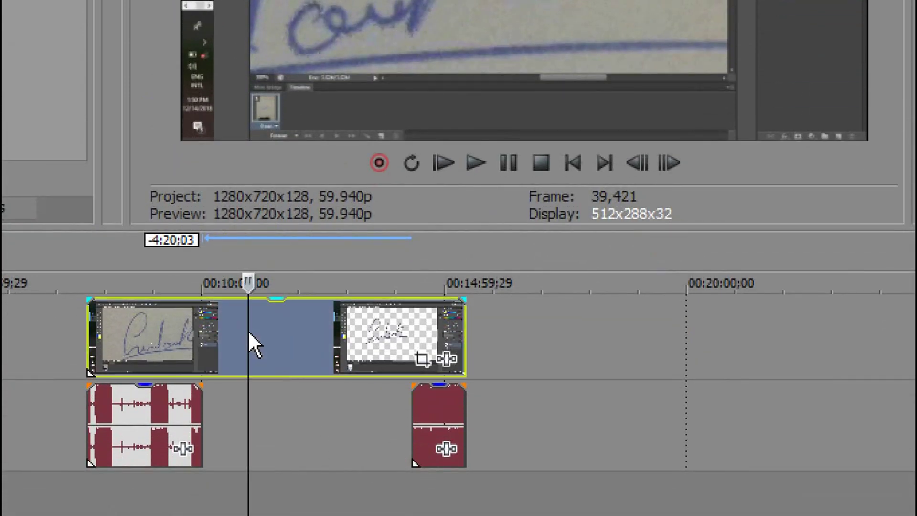
click(334, 337)
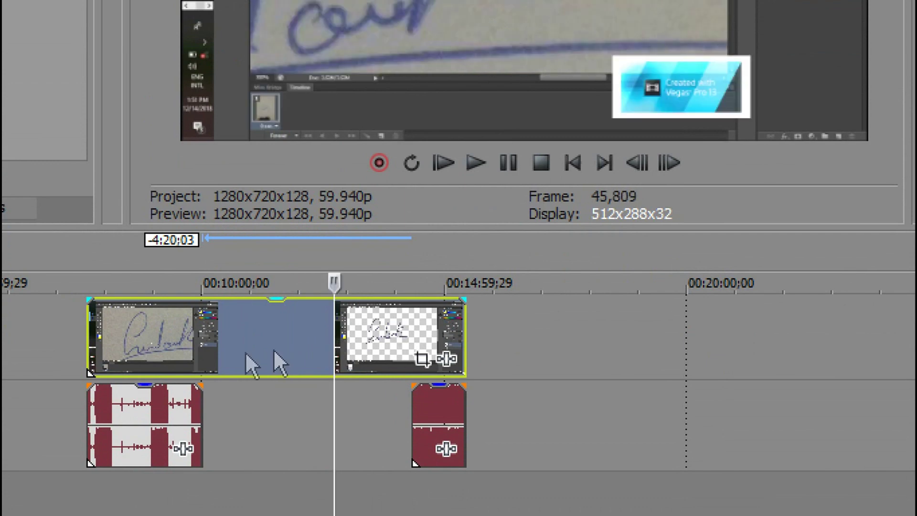
click(185, 353)
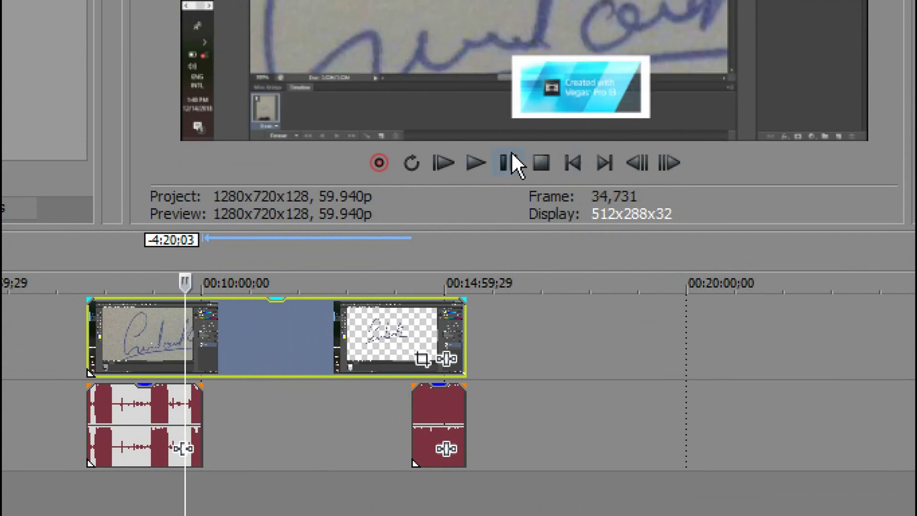
- Play the video briefly from just before the first audio cut to check the speech section
key(space)
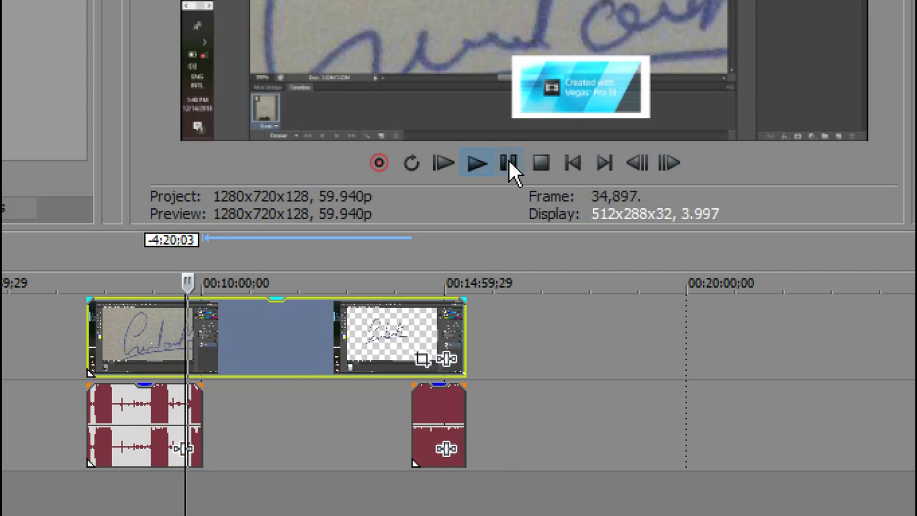
click(508, 163)
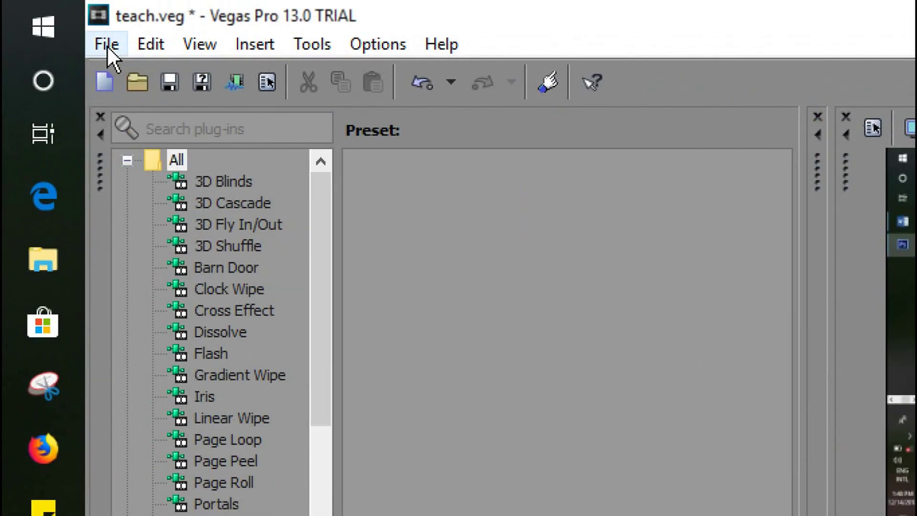
- Open the MP3 file Stuff from DATA (D:) > My videos for upload > Music Effect to add it to the project
click(54, 22)
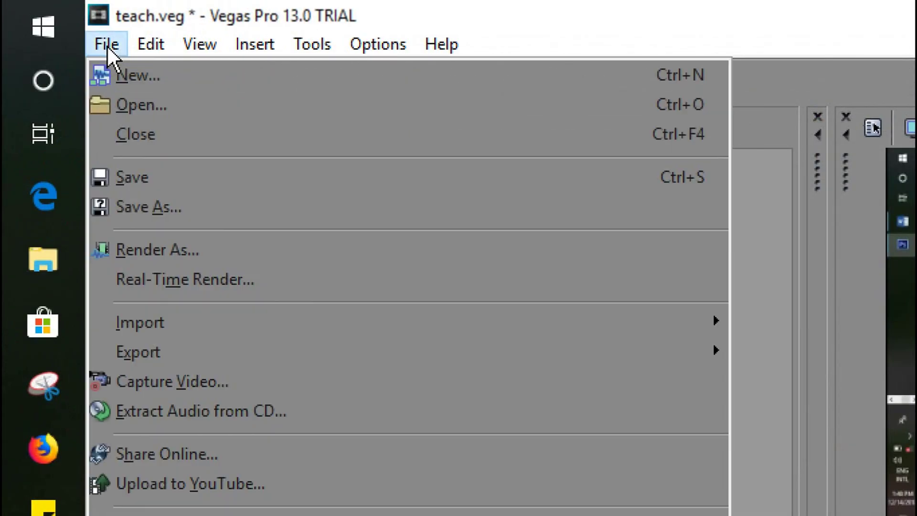
click(183, 106)
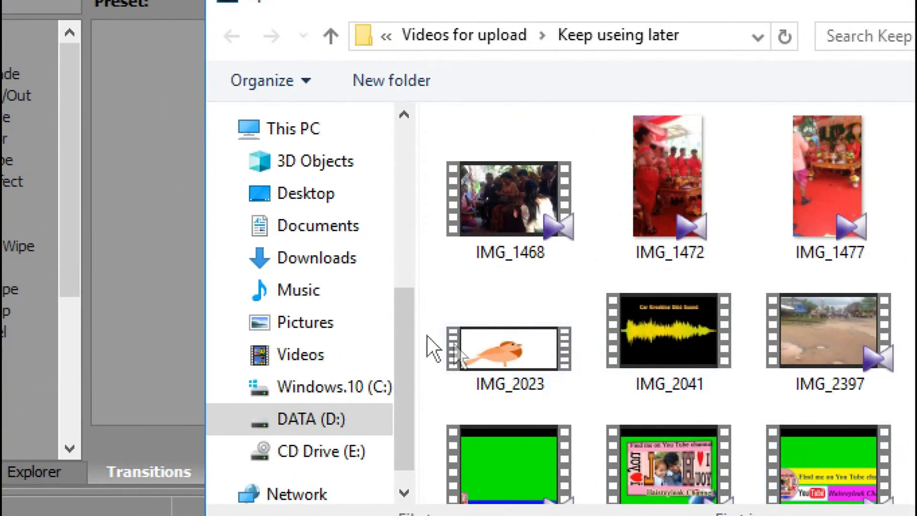
click(330, 418)
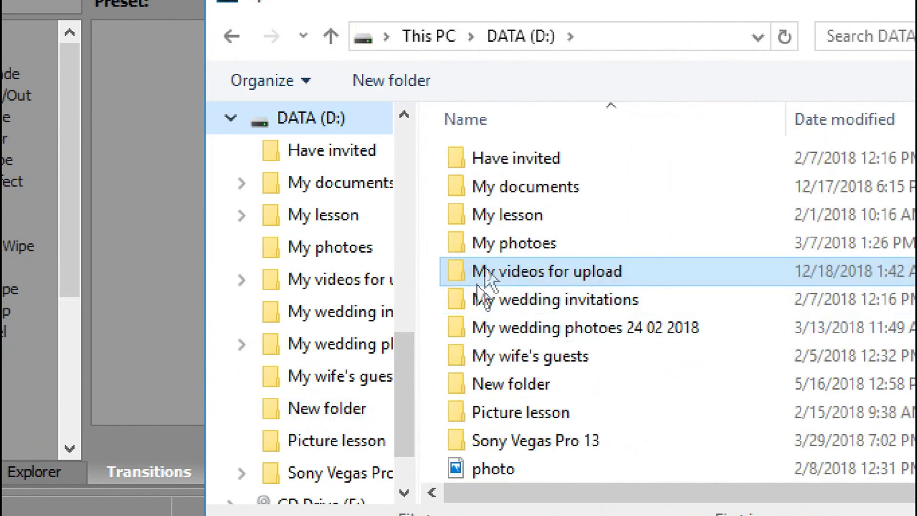
double_click(590, 265)
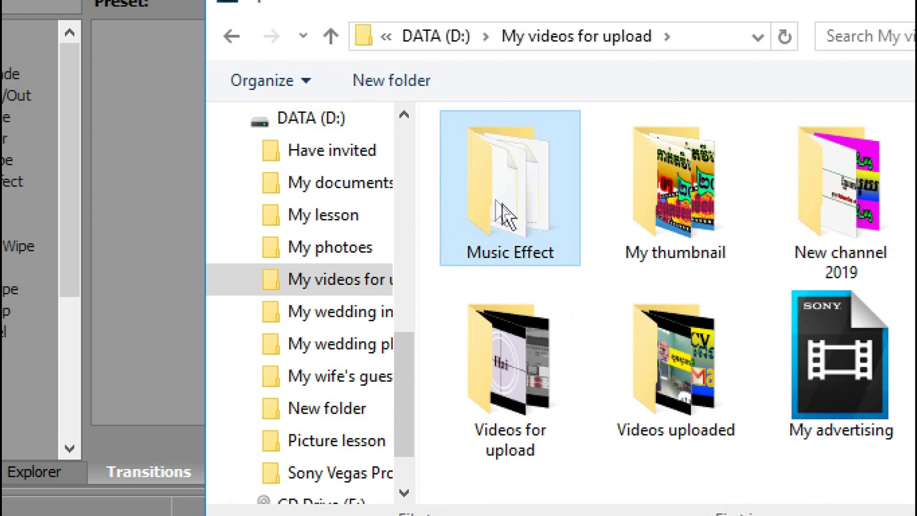
double_click(495, 201)
click(520, 385)
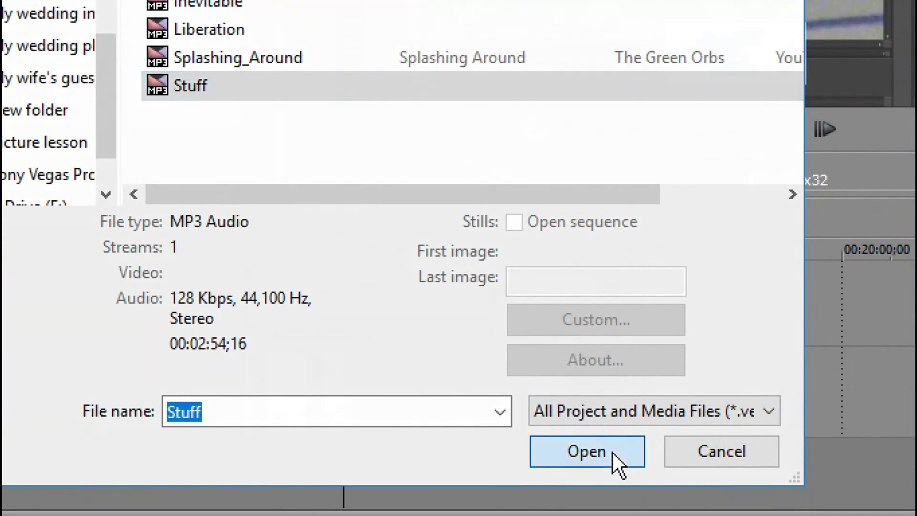
click(621, 456)
- Move the music event into the audio gap and extend its end by 1:25;14 to meet the final audio section
drag(420, 384, 741, 377)
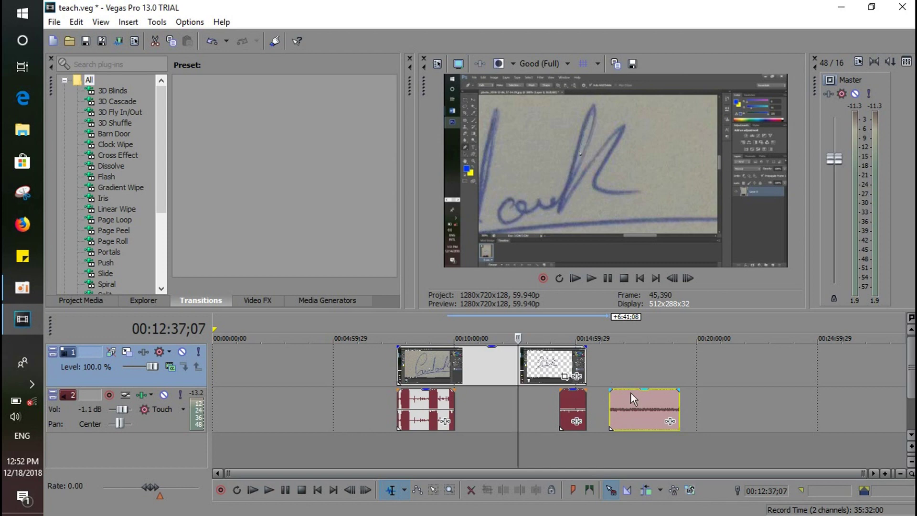
drag(631, 394, 666, 395)
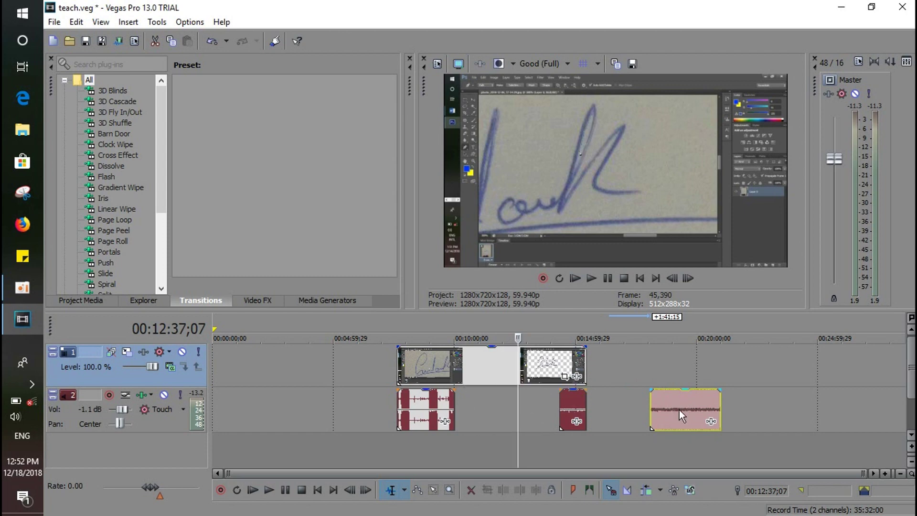
drag(680, 410, 555, 405)
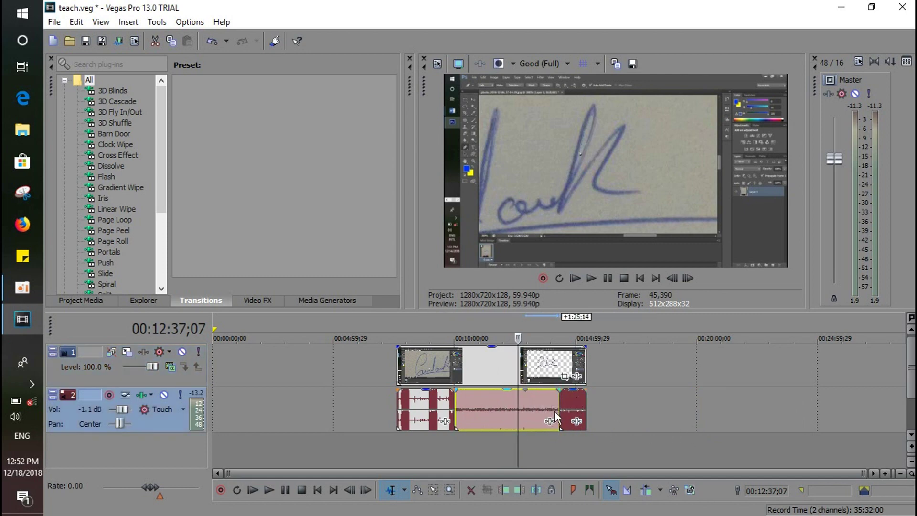
- Play the transition from speech to music around 00:10:00;00 and compare the two audio events
scroll(485, 407, up, 5)
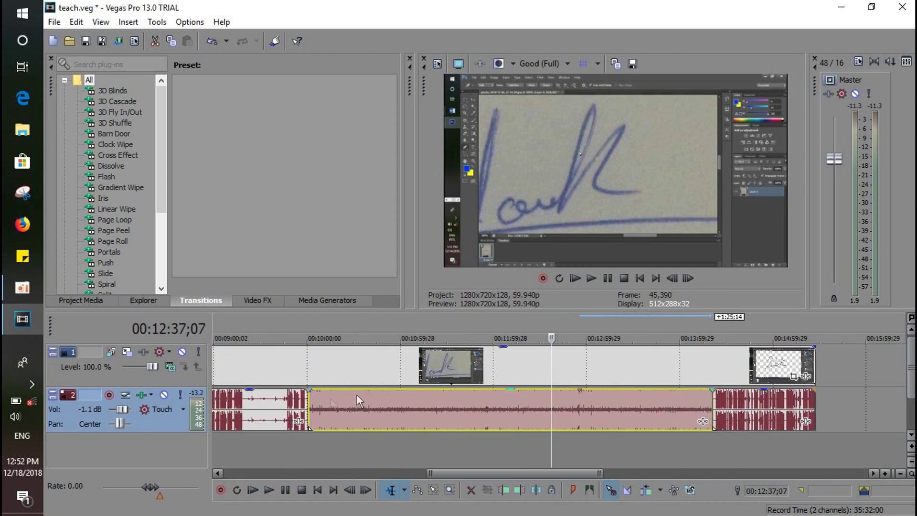
click(300, 402)
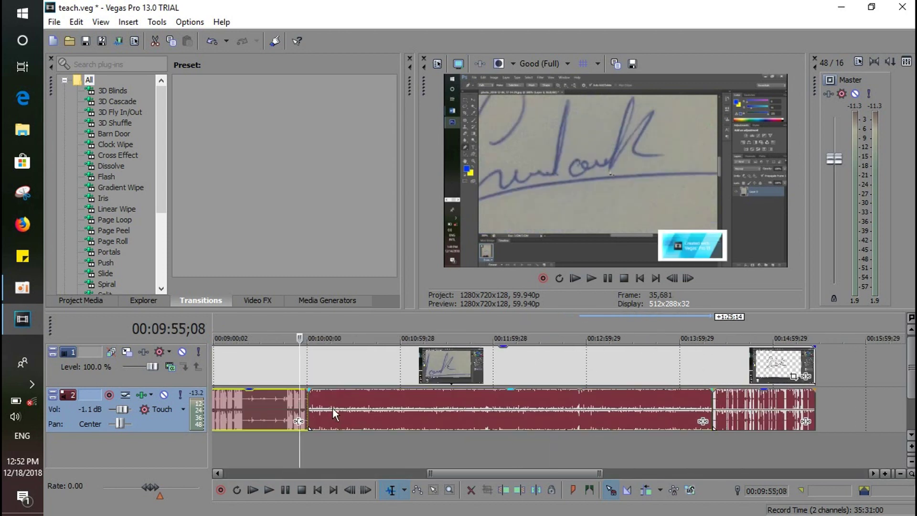
click(605, 280)
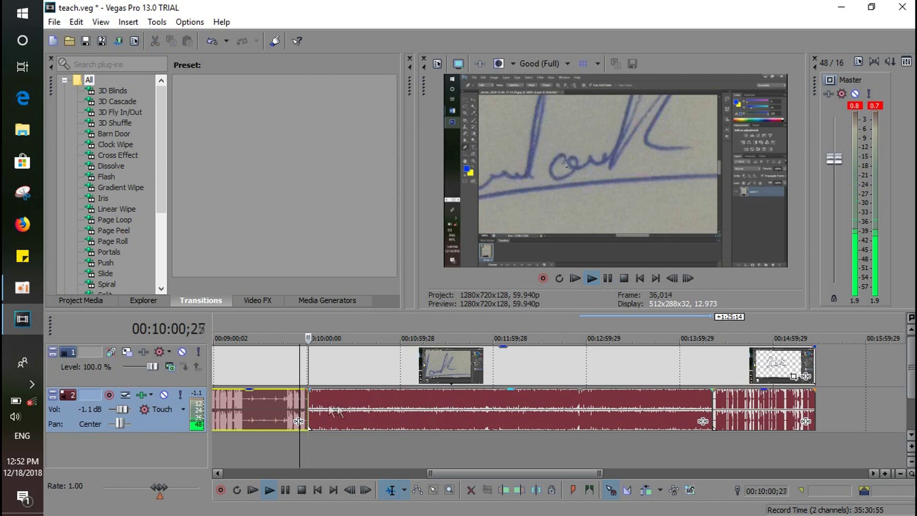
click(606, 278)
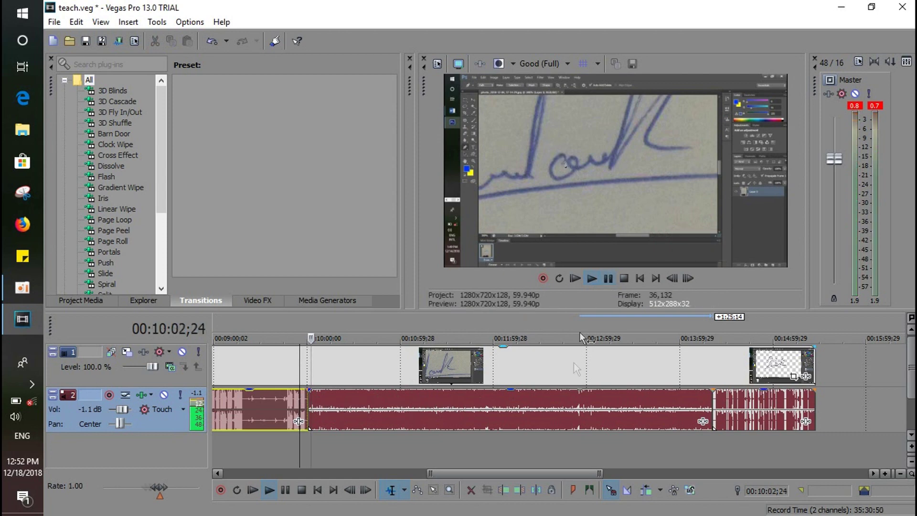
click(397, 405)
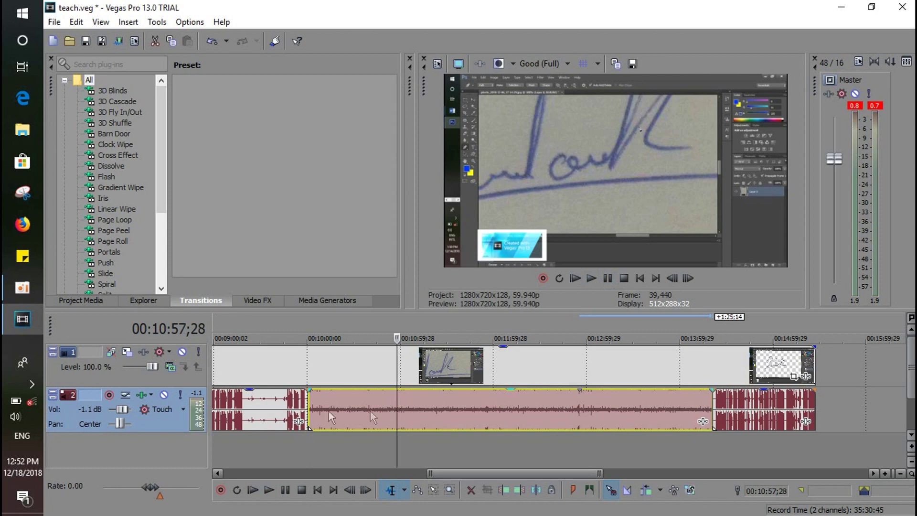
click(262, 411)
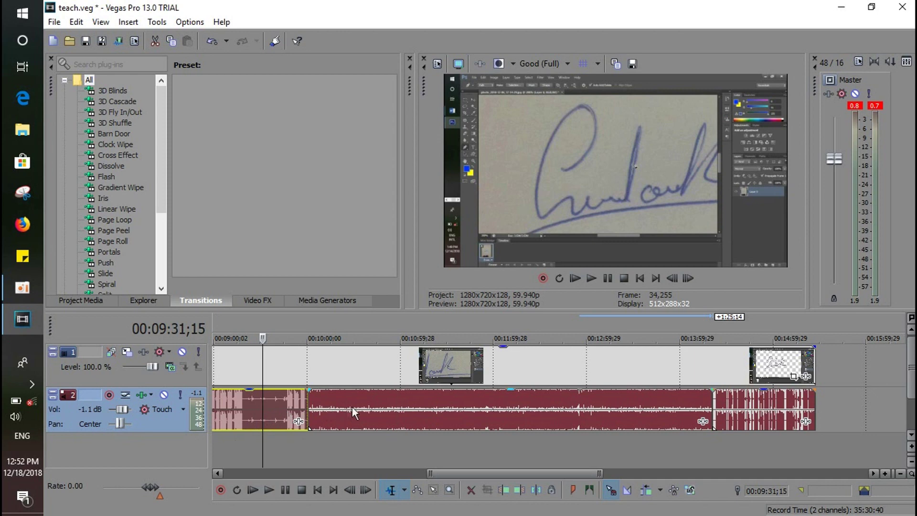
- Lower the gain of the middle music event to about half
click(385, 404)
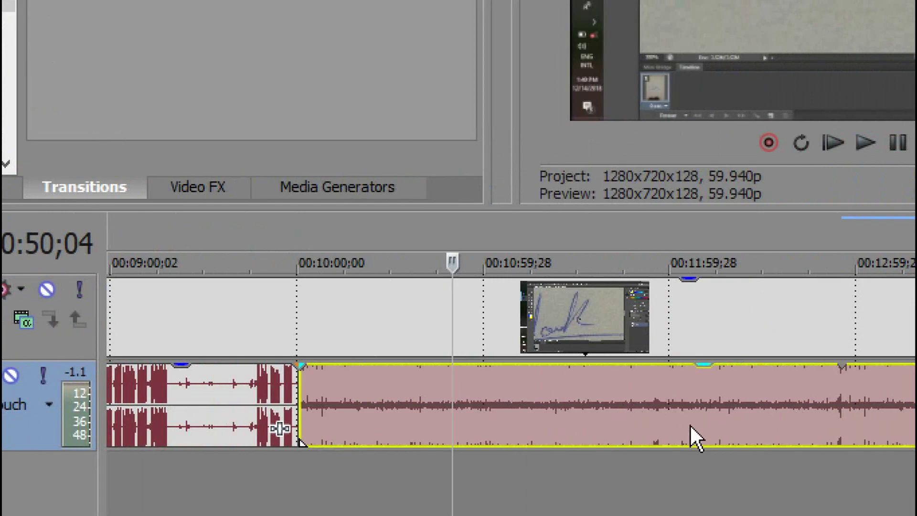
scroll(689, 424, down, 3)
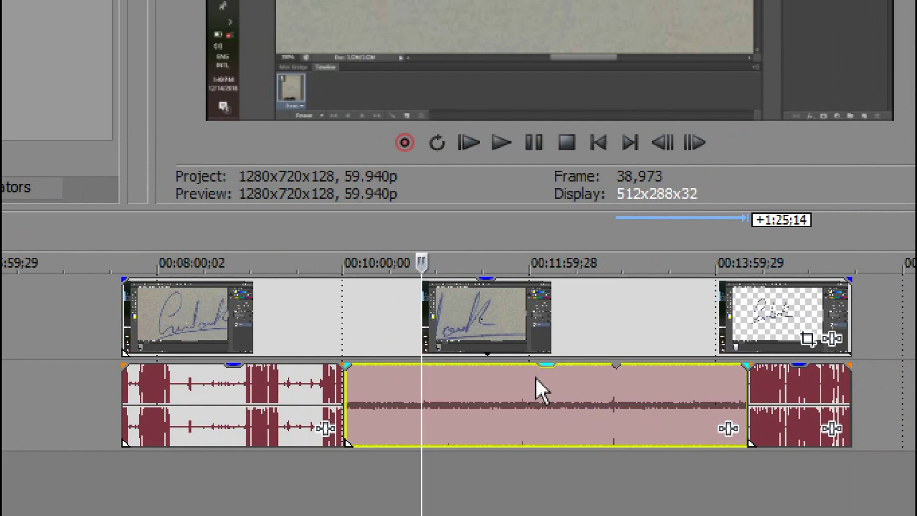
drag(549, 365, 549, 408)
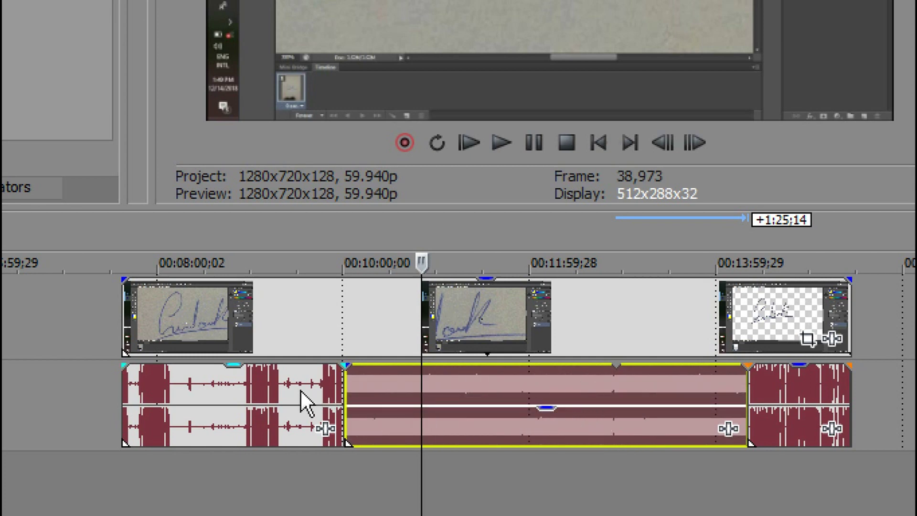
- Play across the cut near 00:10:00;00 to check the quieter music against the speech
click(343, 389)
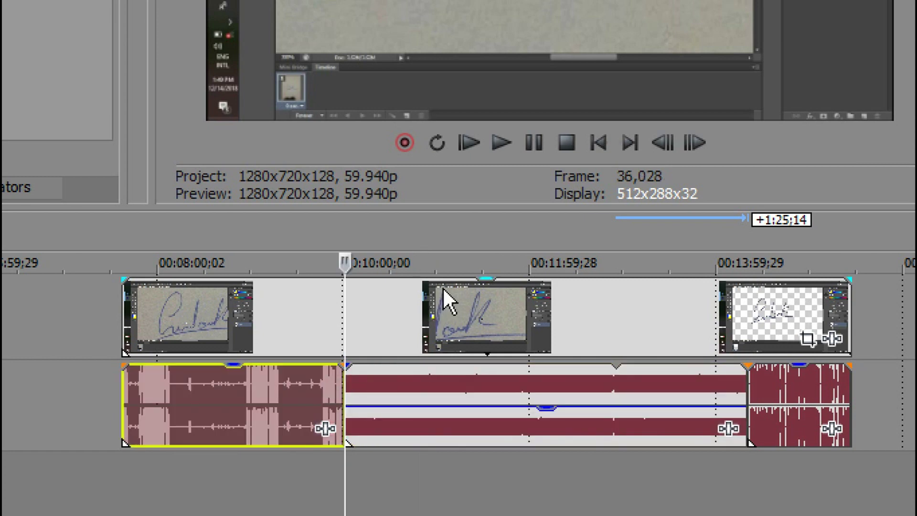
scroll(415, 449, up, 2)
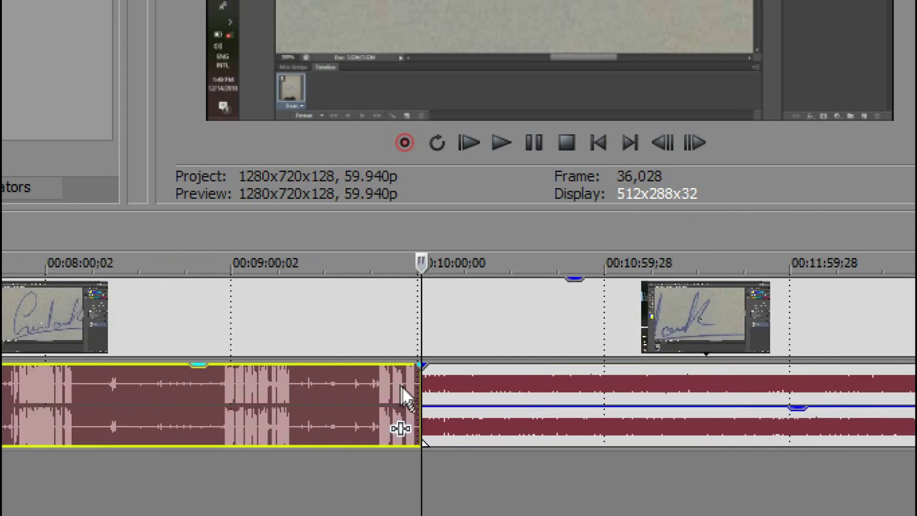
click(404, 429)
click(534, 142)
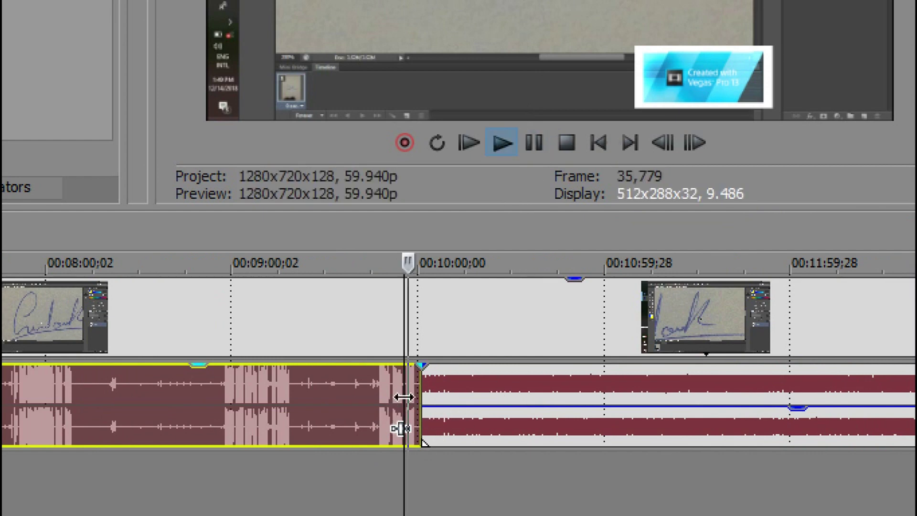
mouse_move(464, 415)
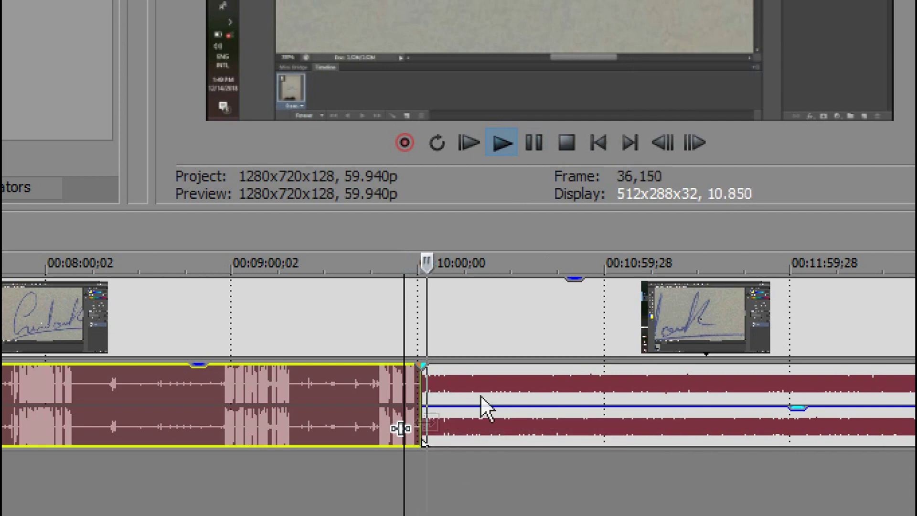
click(534, 143)
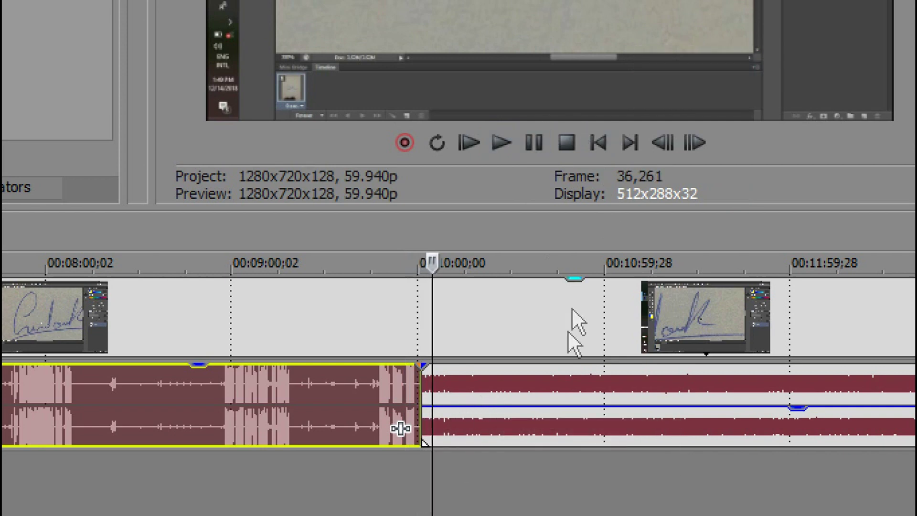
- Restore the music event's gain to full and try a long fade-out at its end
drag(784, 420, 789, 374)
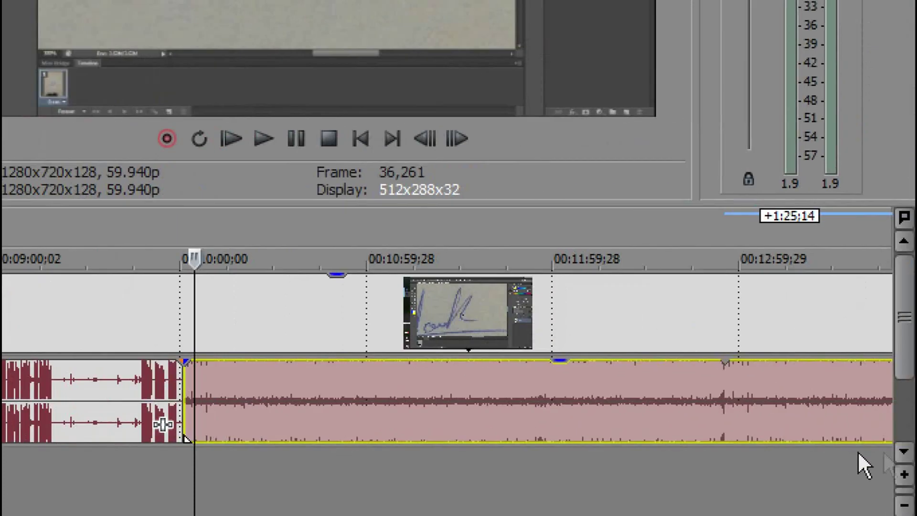
scroll(891, 450, down, 3)
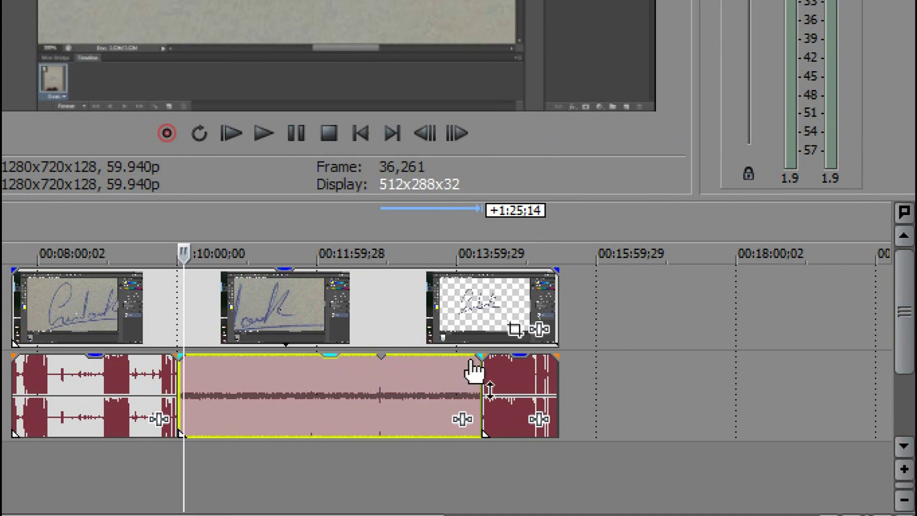
drag(480, 355, 397, 403)
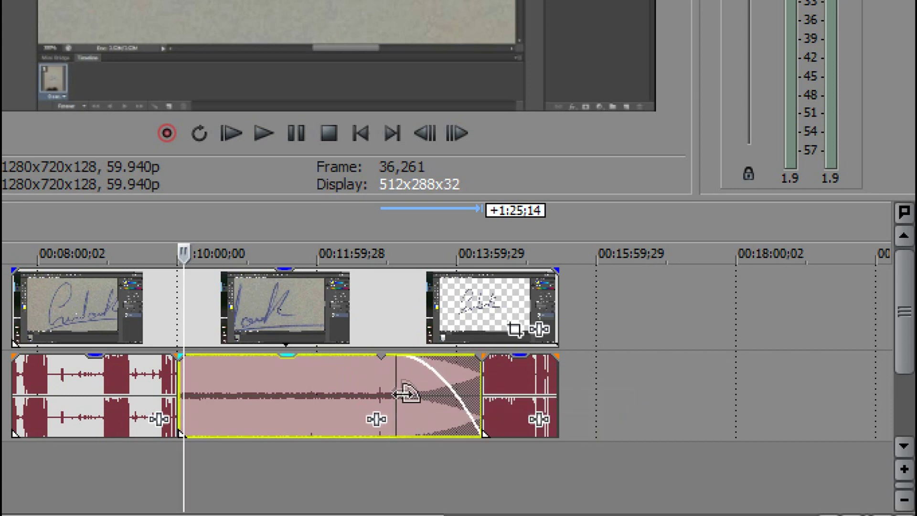
- Slide the final audio event 1:23;00 later and fade out the music event from about 00:13:07 to its end
drag(402, 359, 505, 369)
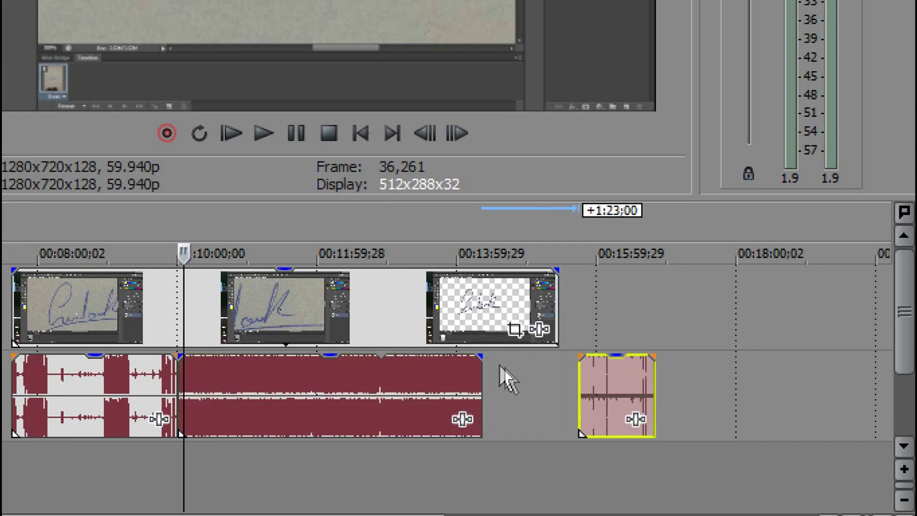
click(437, 366)
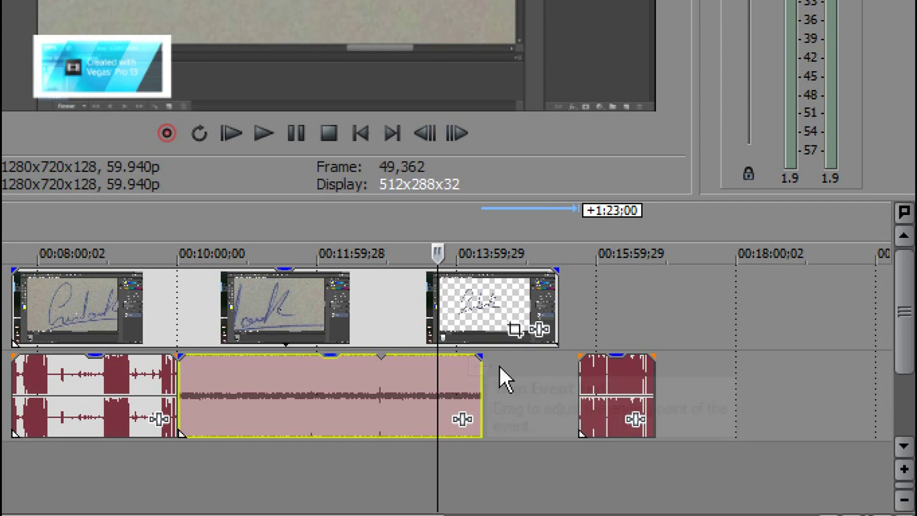
drag(481, 356, 406, 403)
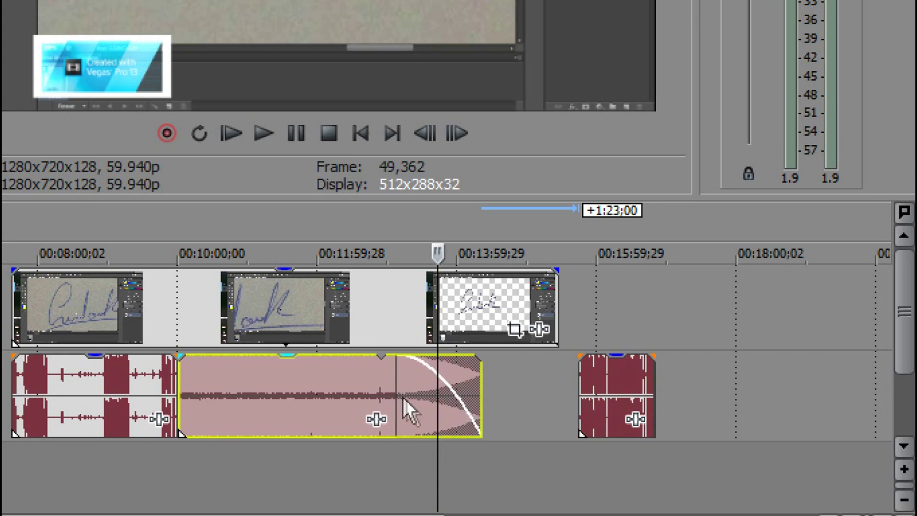
- Play the music from the start of its fade-out to check how the volume falls
click(396, 372)
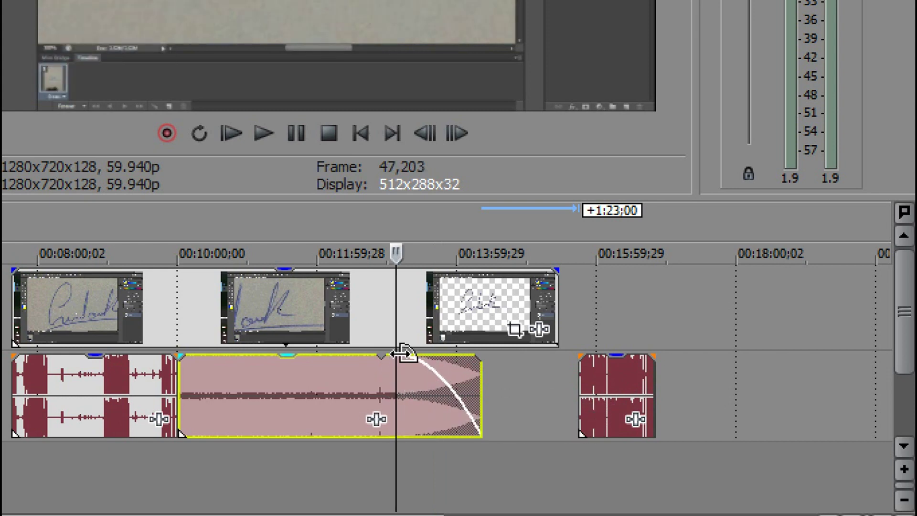
click(295, 131)
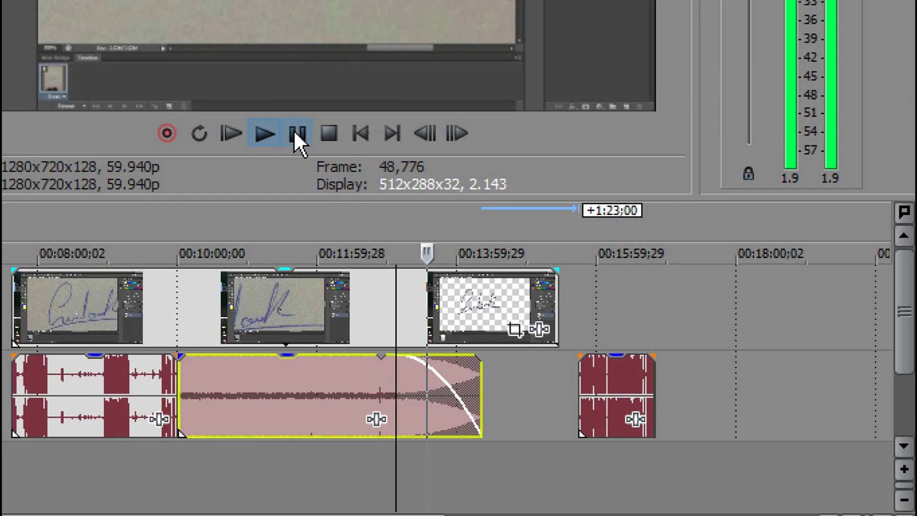
click(296, 138)
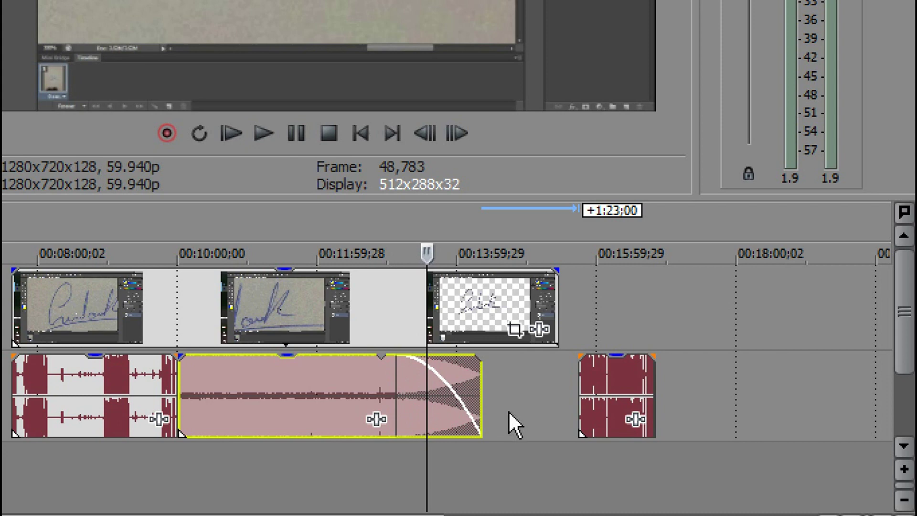
- Move the final audio event back against the end of the music event, then select the music event
drag(603, 389, 522, 379)
click(428, 372)
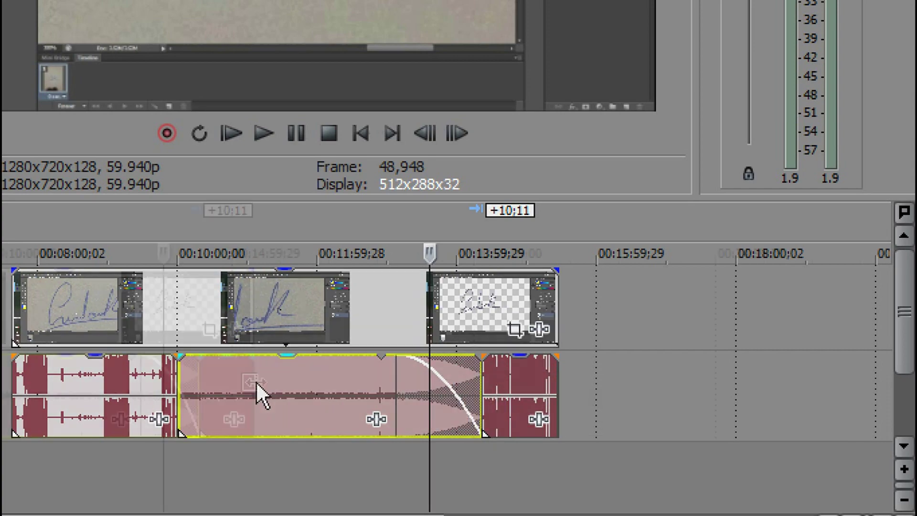
scroll(260, 384, down, 3)
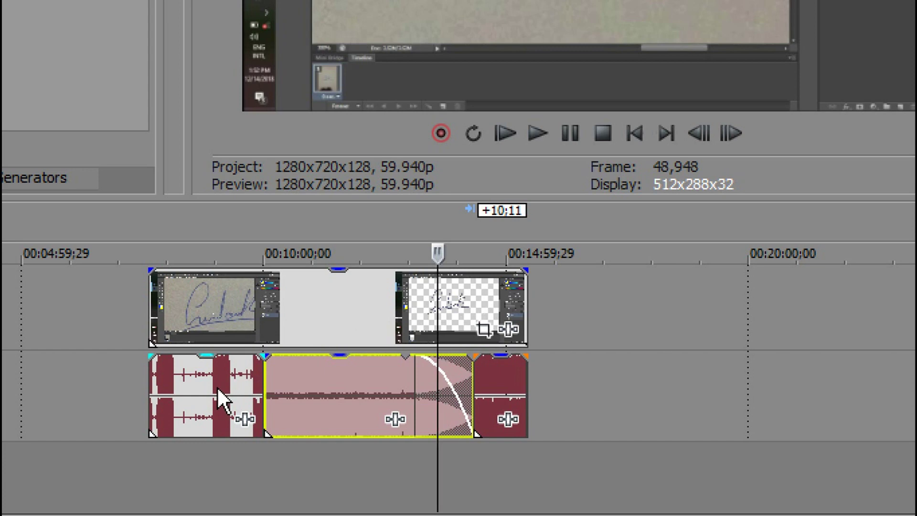
key(ctrl+u)
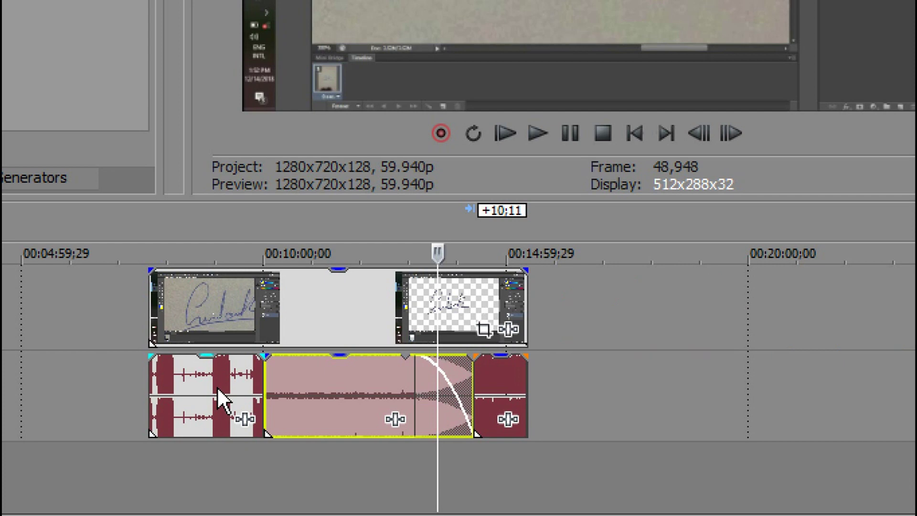
click(217, 387)
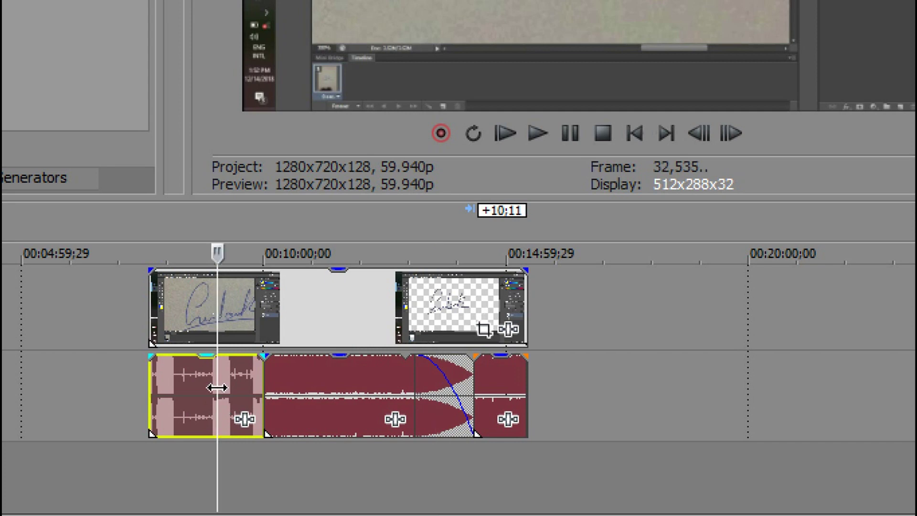
ctrl+click(354, 402)
ctrl+click(492, 384)
ctrl+click(392, 310)
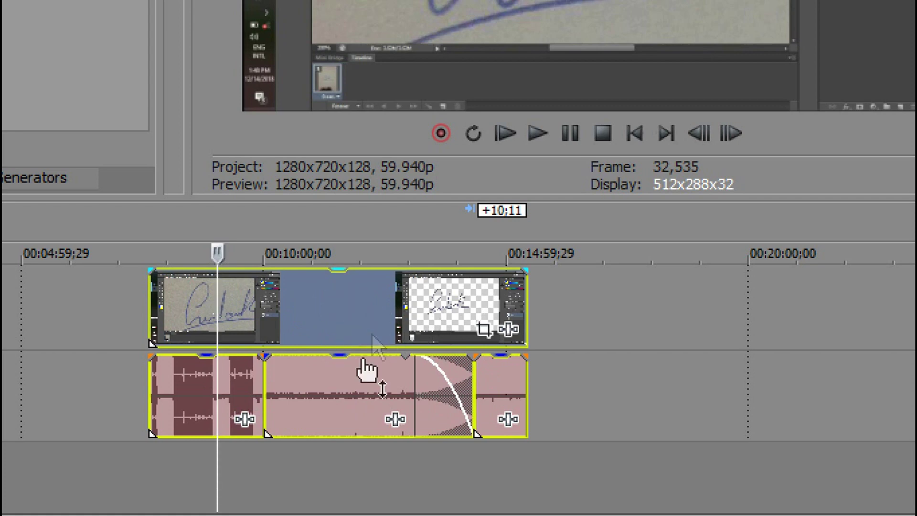
right_click(348, 311)
mouse_move(474, 432)
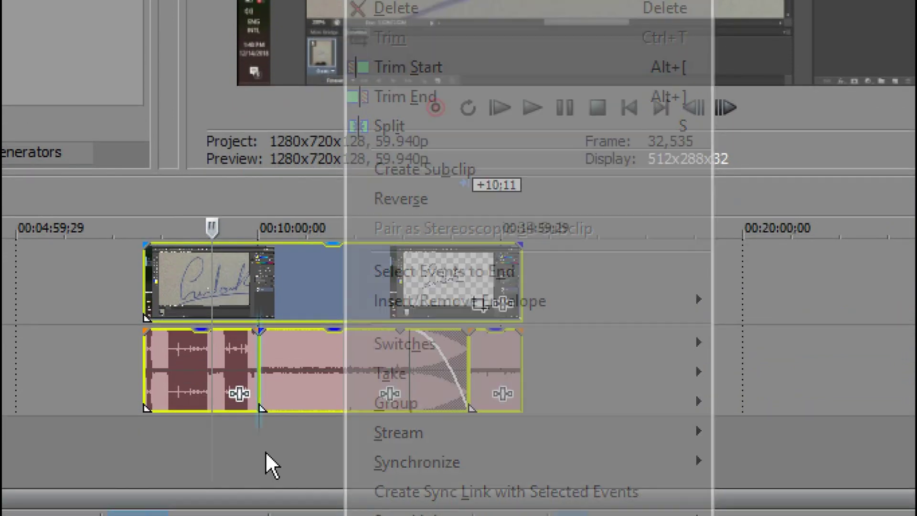
- Try moving the video event and the audio events individually to test whether they are grouped, undoing the shifts
drag(483, 303, 428, 268)
drag(470, 353, 499, 357)
key(ctrl+z)
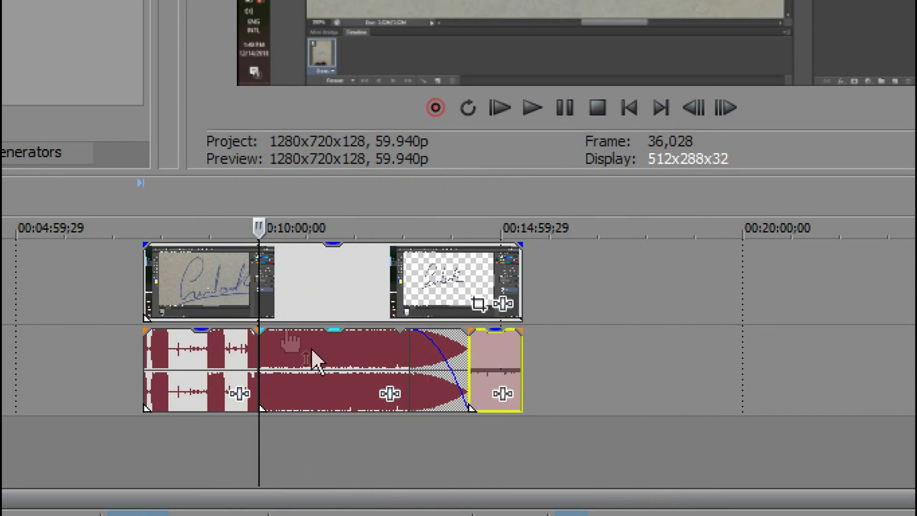
click(208, 271)
mouse_move(372, 276)
mouse_down()
mouse_move(705, 260)
mouse_move(359, 270)
mouse_up()
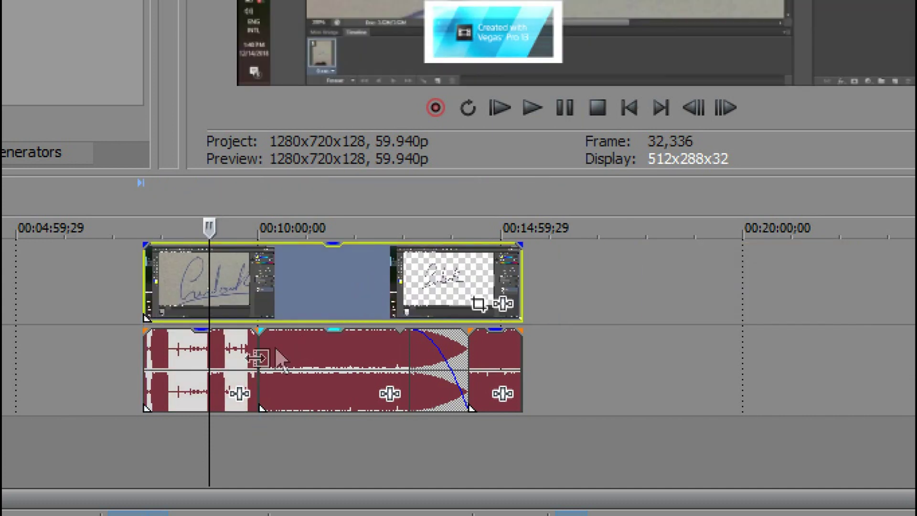
mouse_move(162, 377)
mouse_down()
mouse_move(100, 360)
mouse_move(151, 370)
mouse_up()
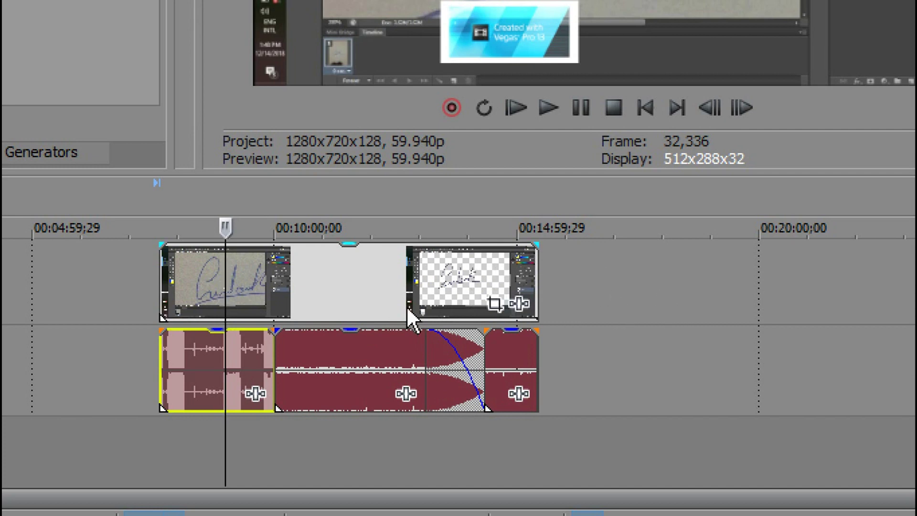
- Create a new group from the video event and all three audio events and slide the whole group 4:24;22 later
right_click(425, 287)
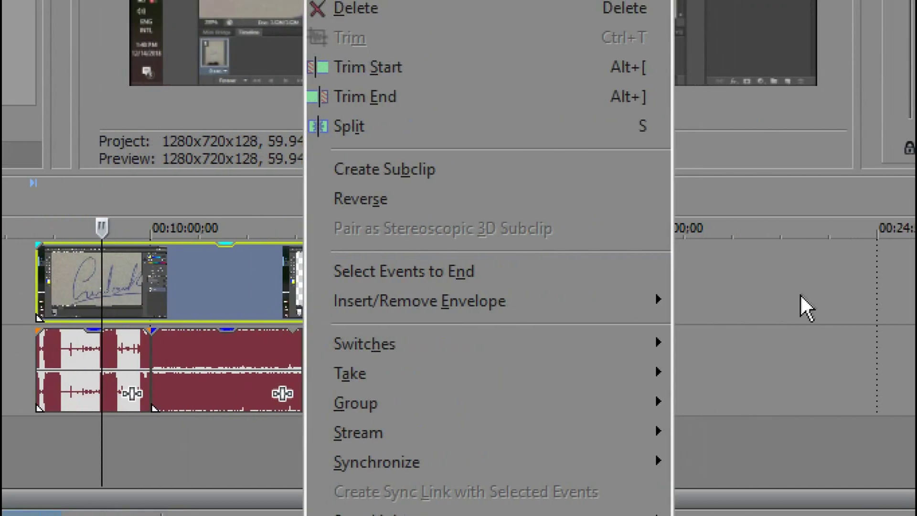
click(801, 297)
click(160, 287)
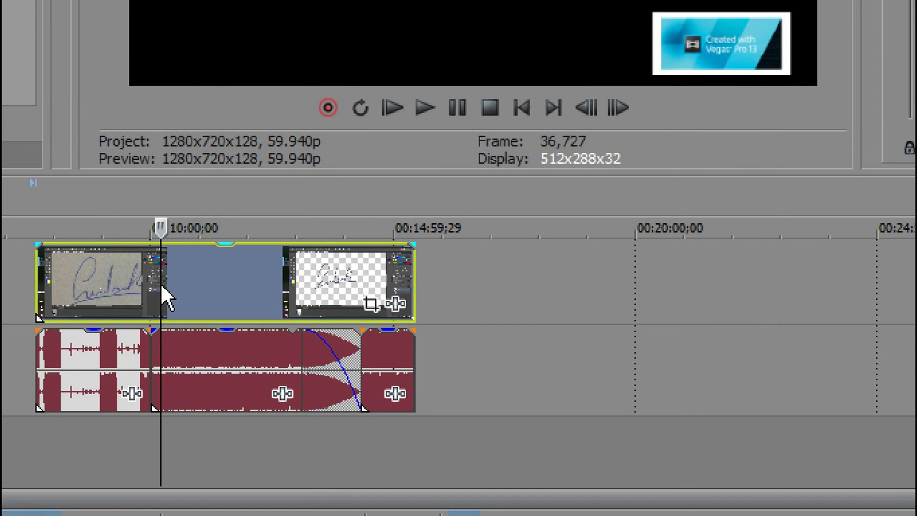
ctrl+click(74, 370)
ctrl+click(204, 364)
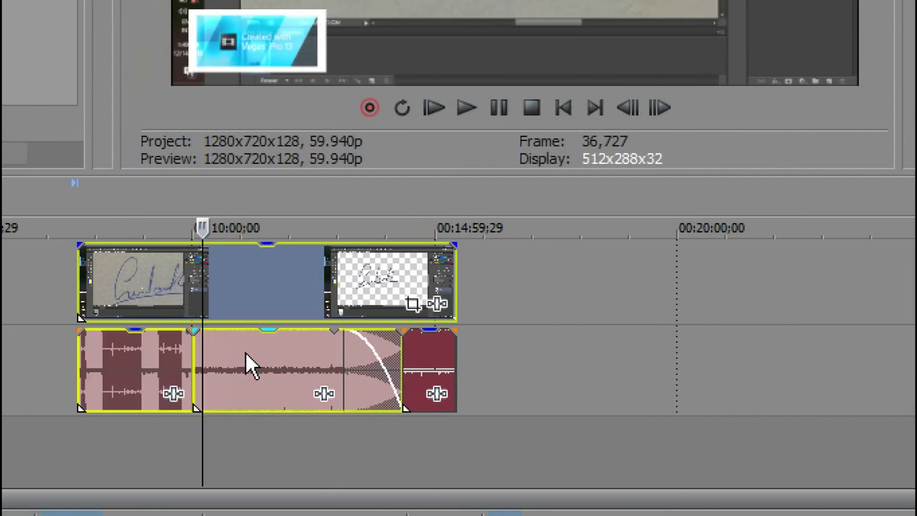
ctrl+click(424, 358)
right_click(366, 292)
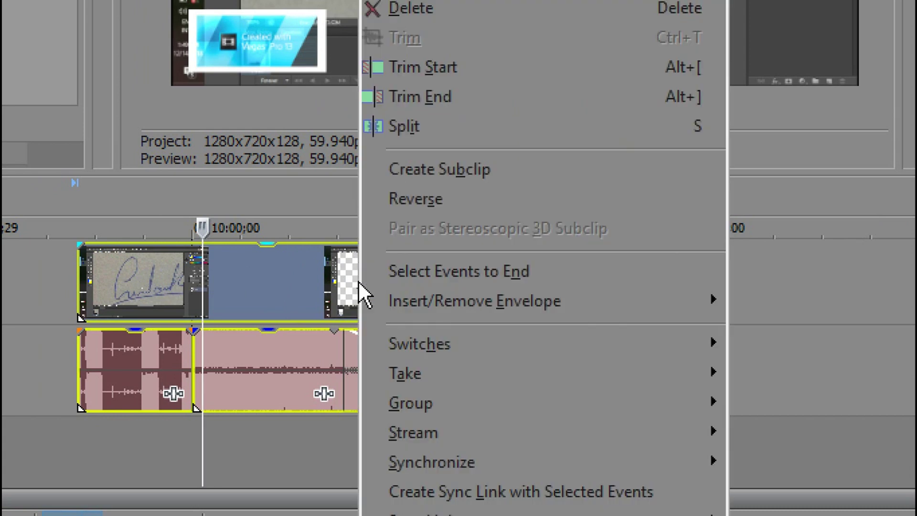
mouse_move(435, 405)
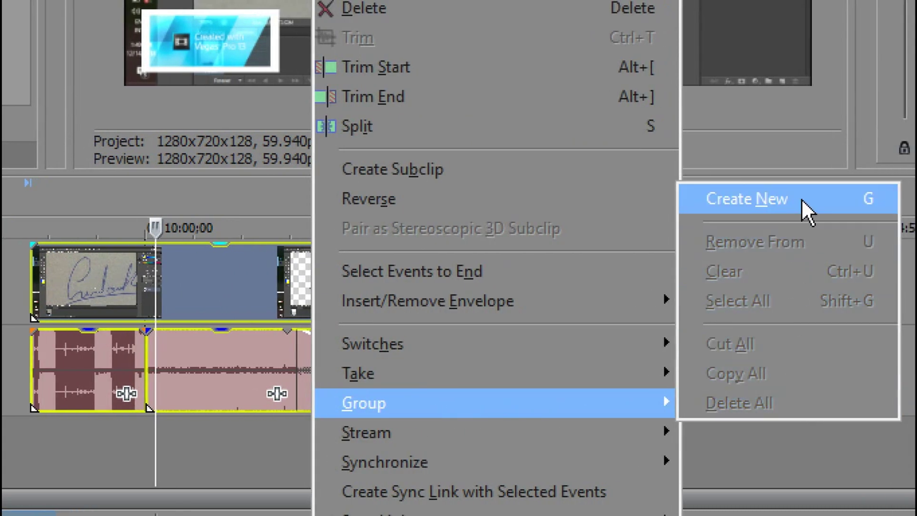
click(802, 201)
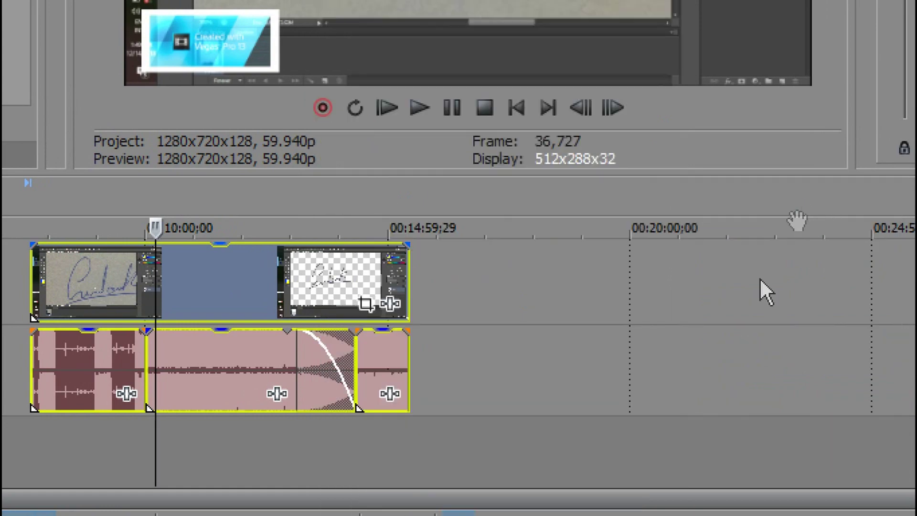
click(480, 296)
drag(338, 266, 546, 266)
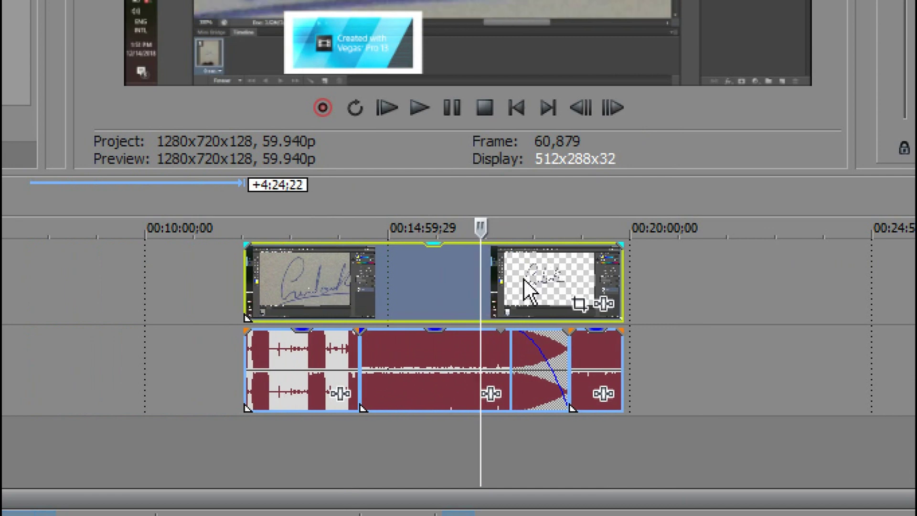
- Clear the group holding the video event and the three audio events and test moving the video event alone
click(333, 372)
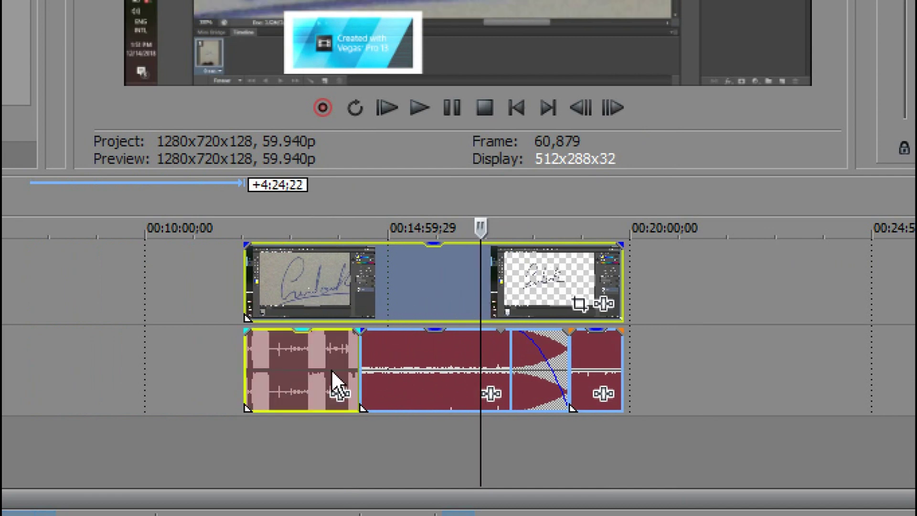
ctrl+click(397, 367)
ctrl+click(588, 366)
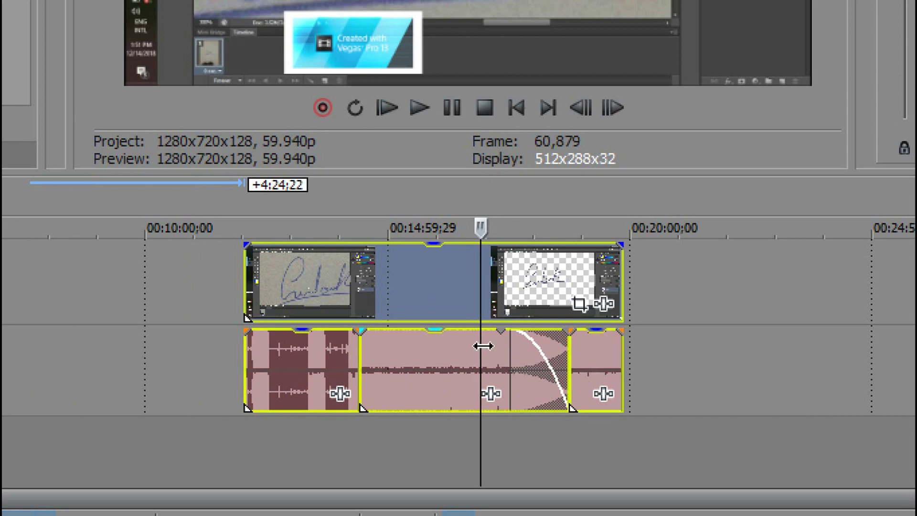
right_click(425, 362)
mouse_move(526, 374)
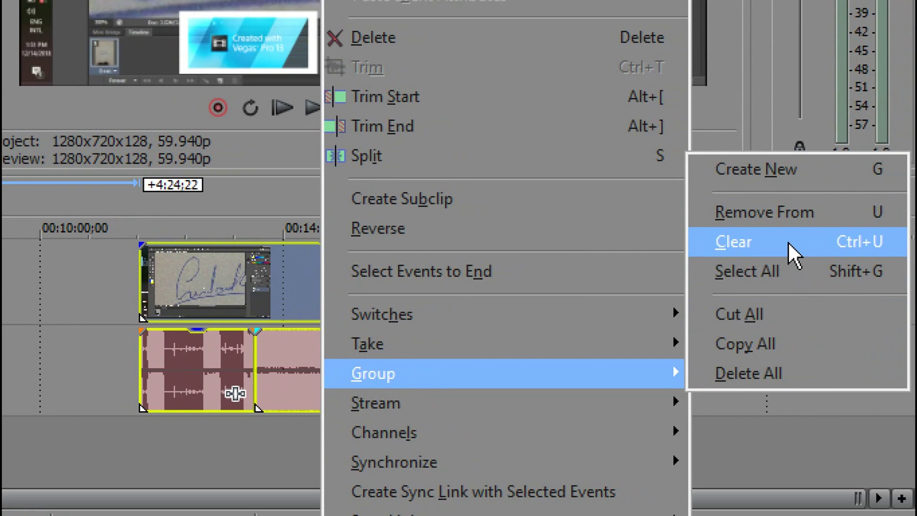
click(797, 243)
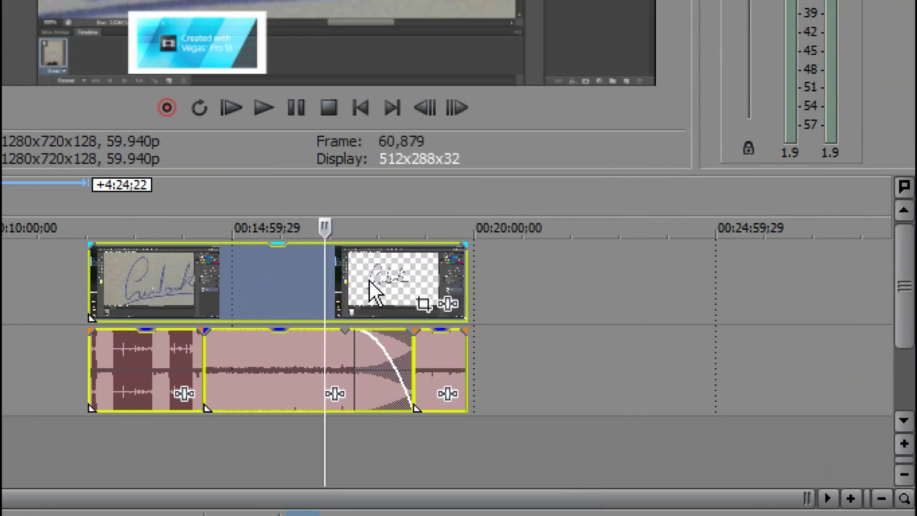
click(370, 291)
mouse_move(302, 283)
mouse_down()
mouse_move(462, 277)
mouse_move(308, 272)
mouse_up()
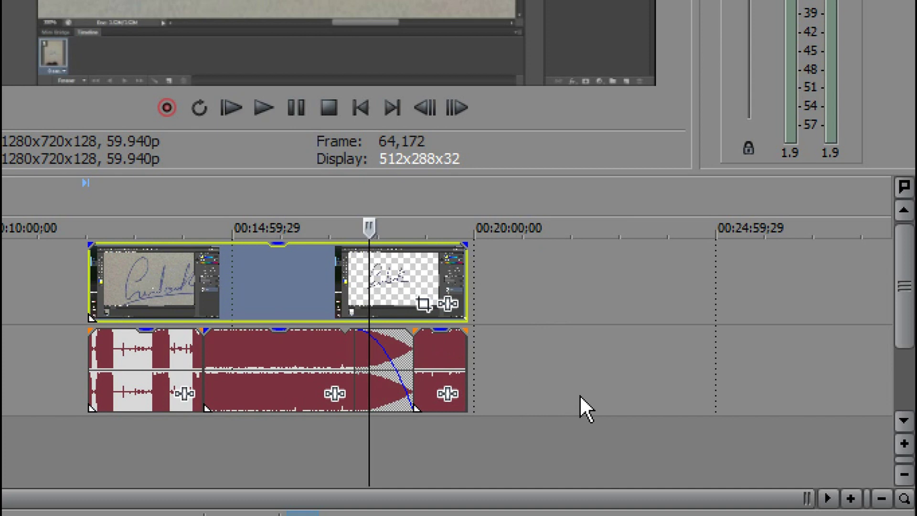
- Regroup the video event with the three audio events and shift the group 28;02 later
click(123, 371)
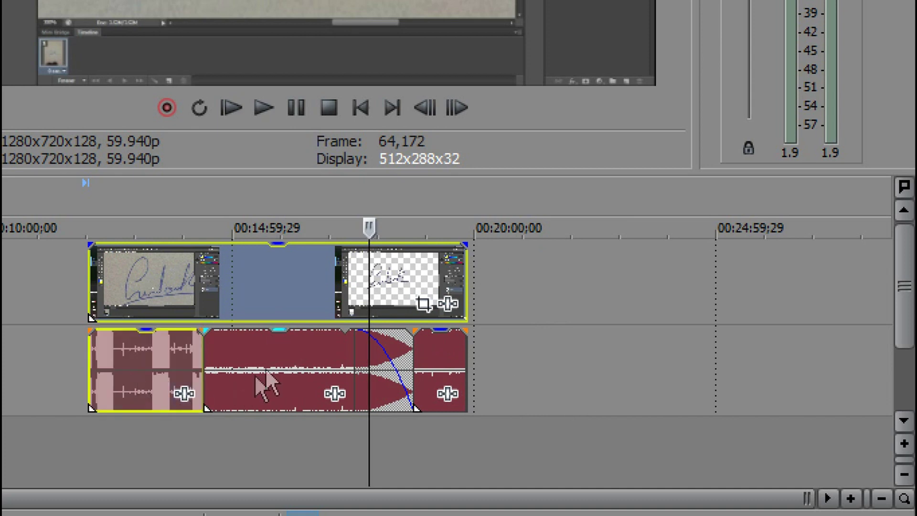
ctrl+click(334, 379)
ctrl+click(431, 351)
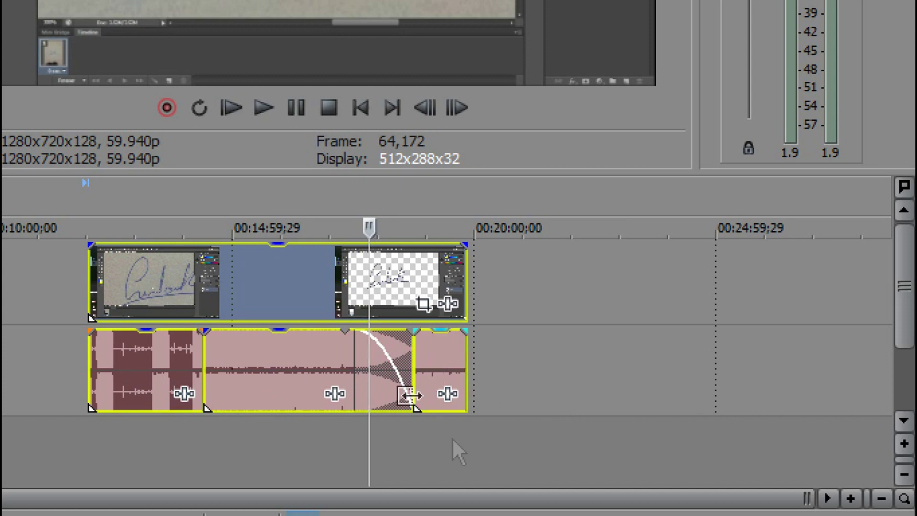
key(g)
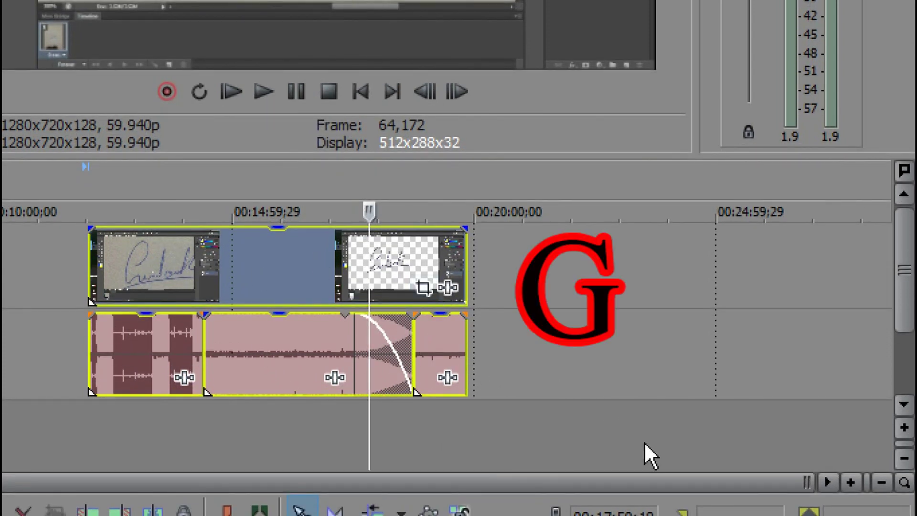
click(490, 339)
drag(342, 263, 362, 277)
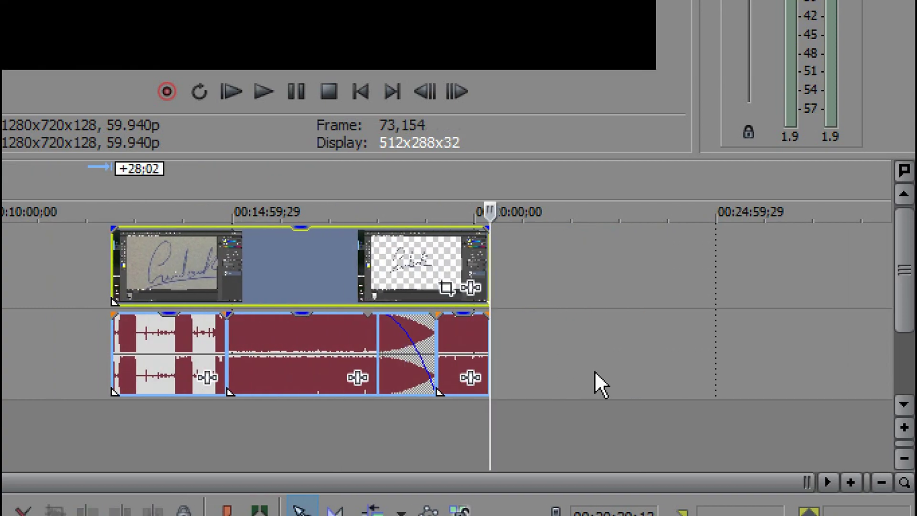